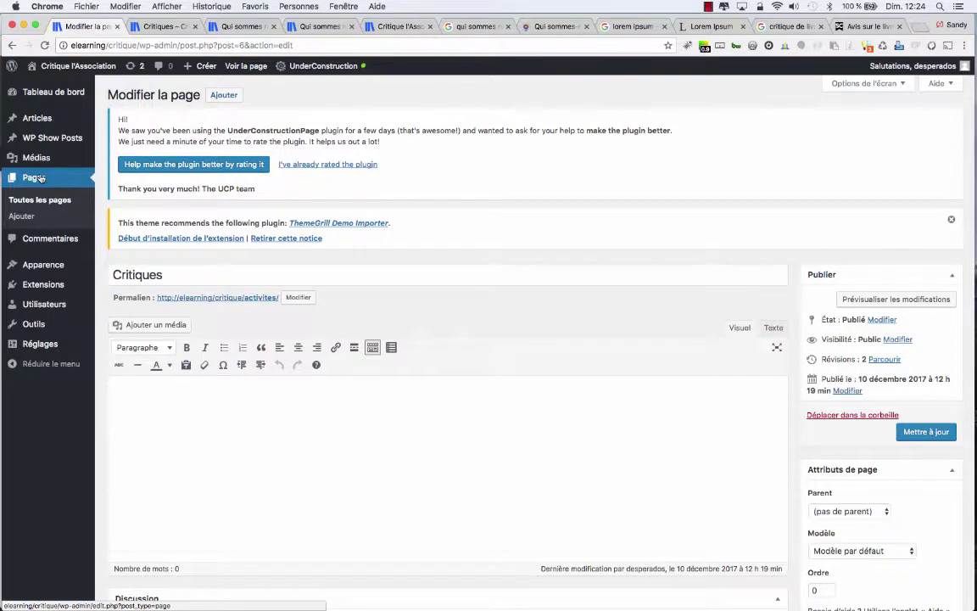
Step: Move the Critiques page to the trash from the list of all pages
click(40, 178)
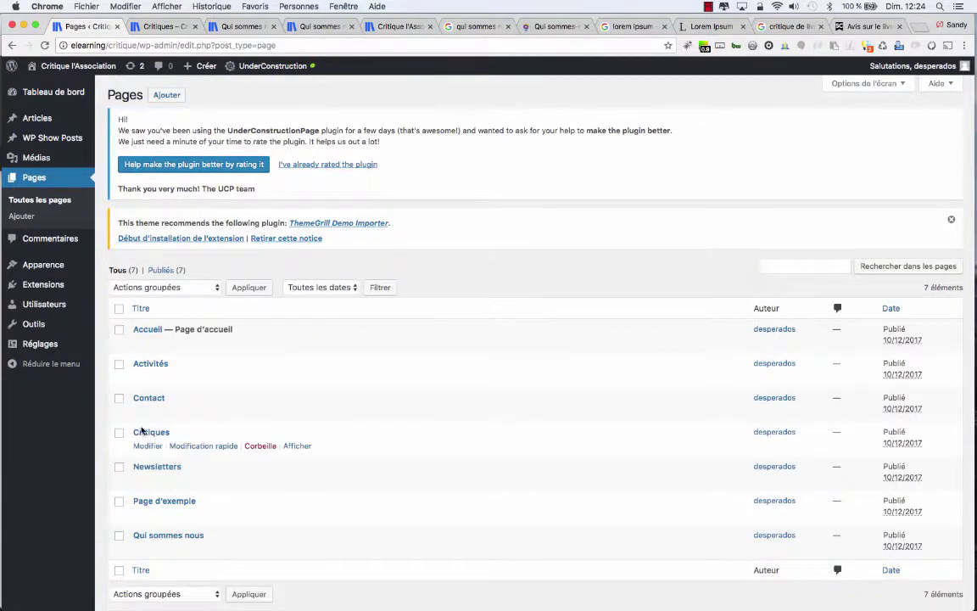
click(120, 434)
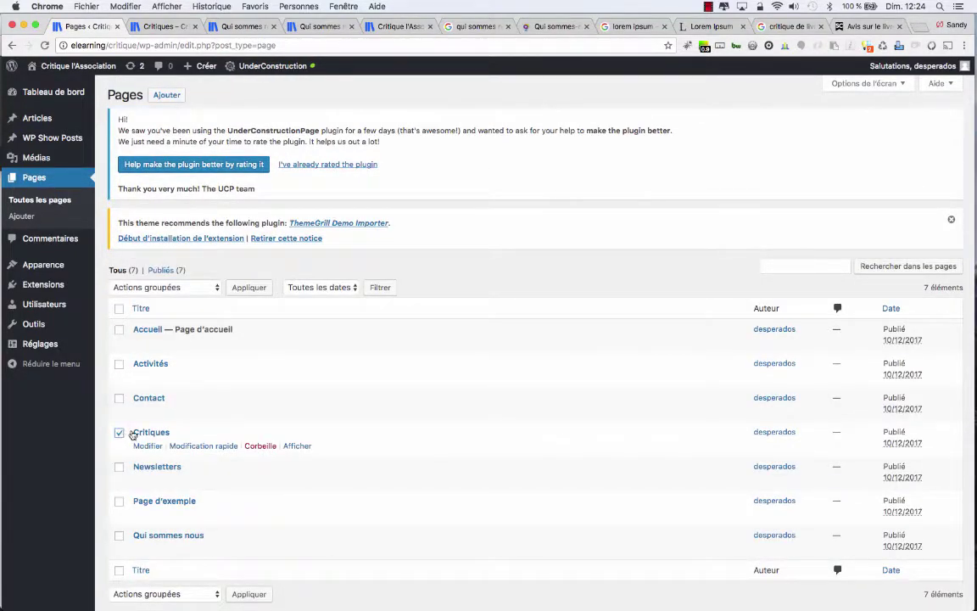
click(260, 446)
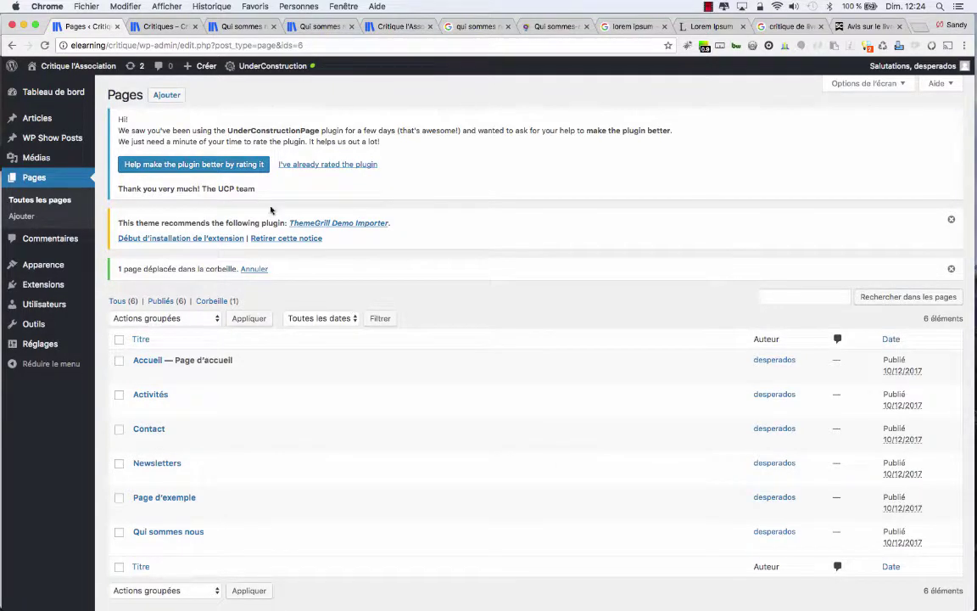
Step: Add a new article category named "Critique de livres" with no parent category
click(52, 124)
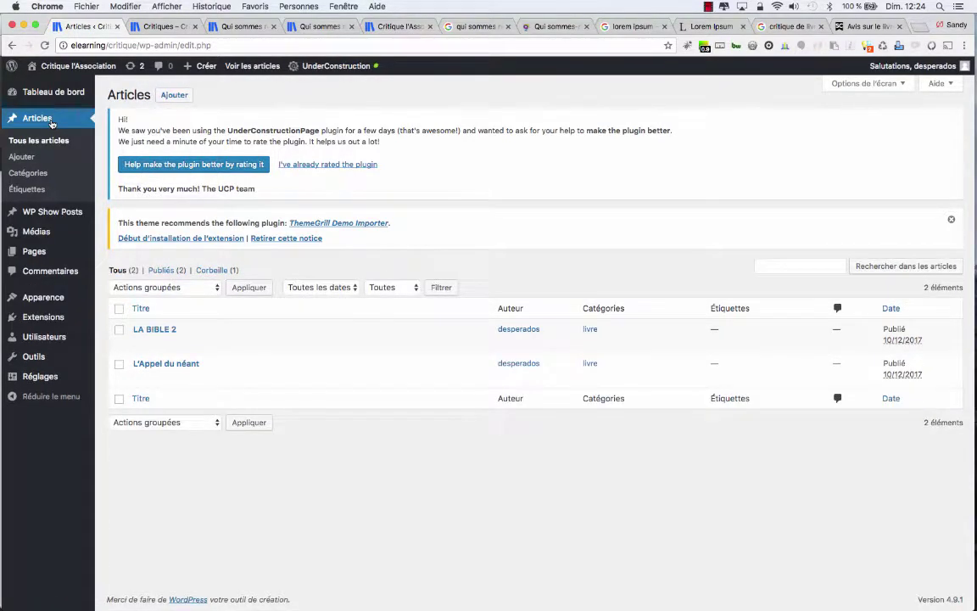
click(39, 173)
mouse_move(486, 338)
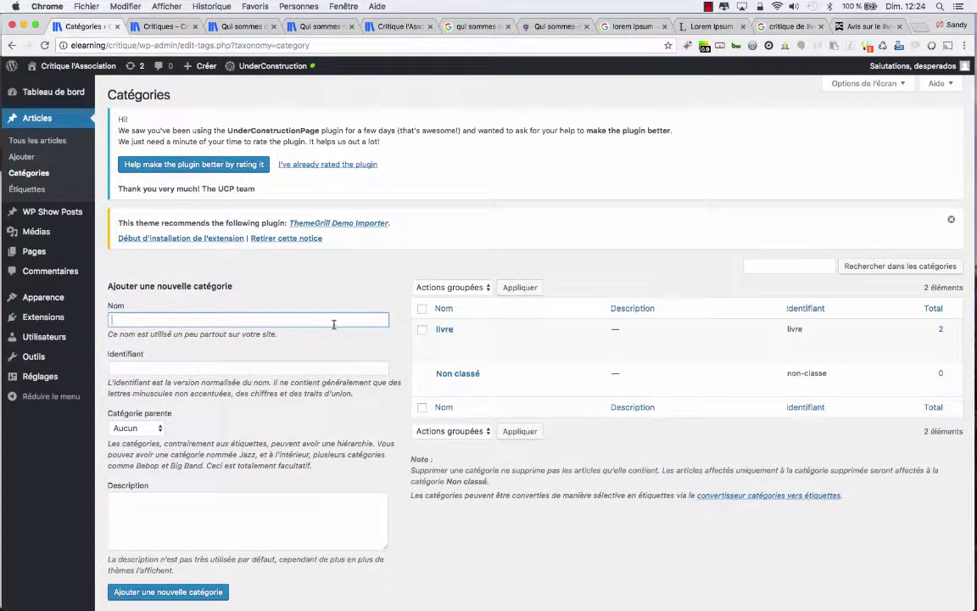
text(Critiq)
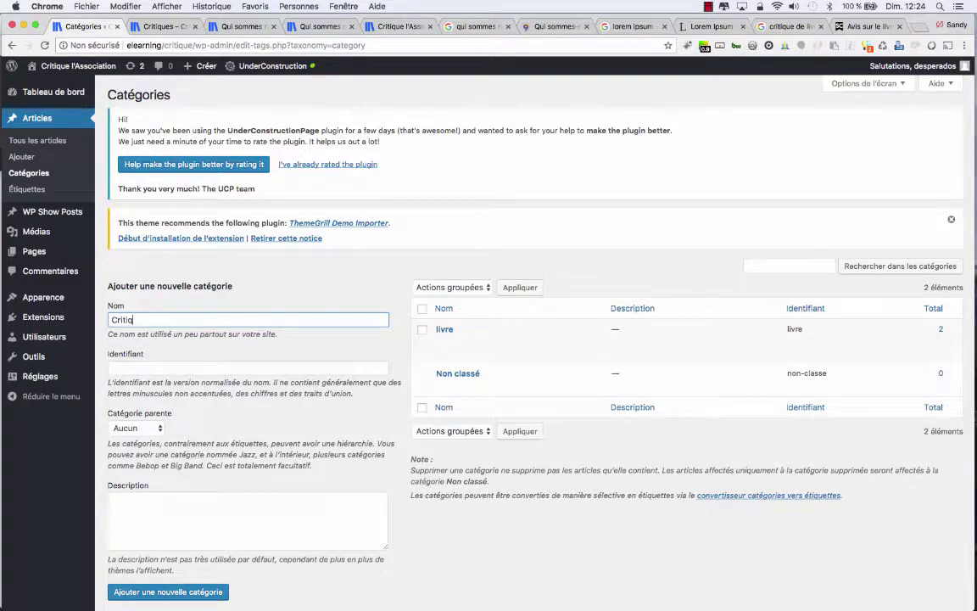
text(ue de livres)
click(165, 520)
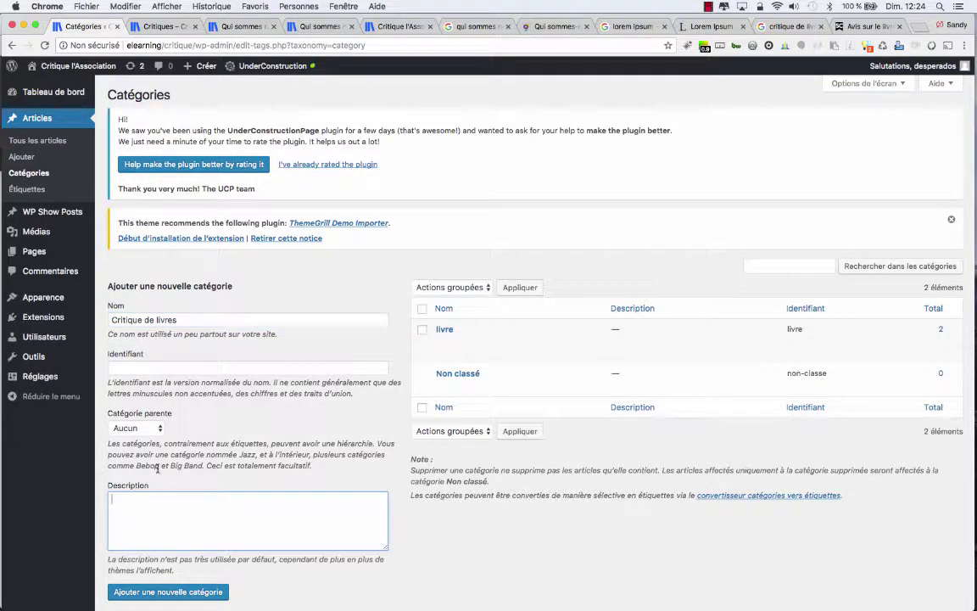
click(158, 432)
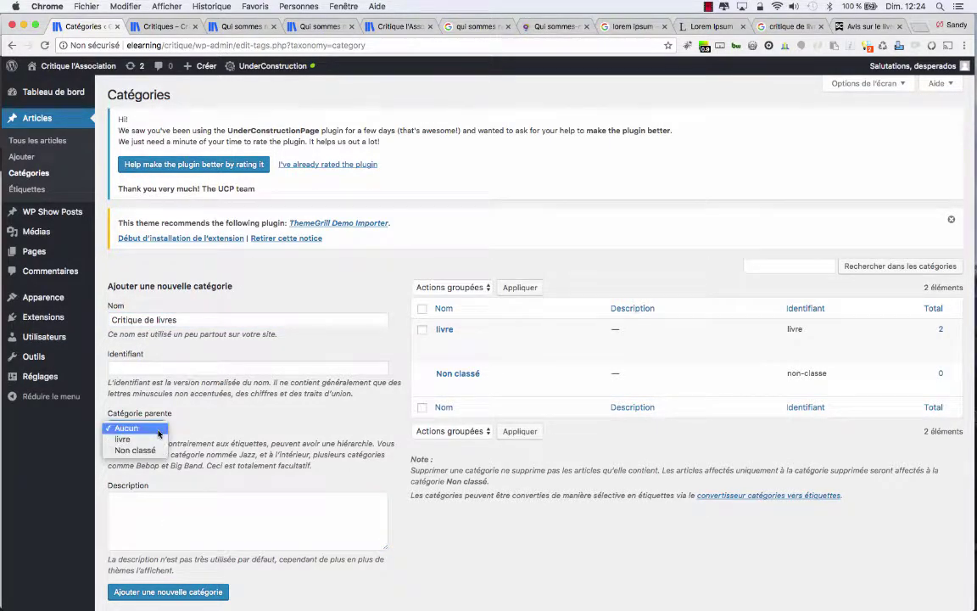
click(158, 429)
click(186, 592)
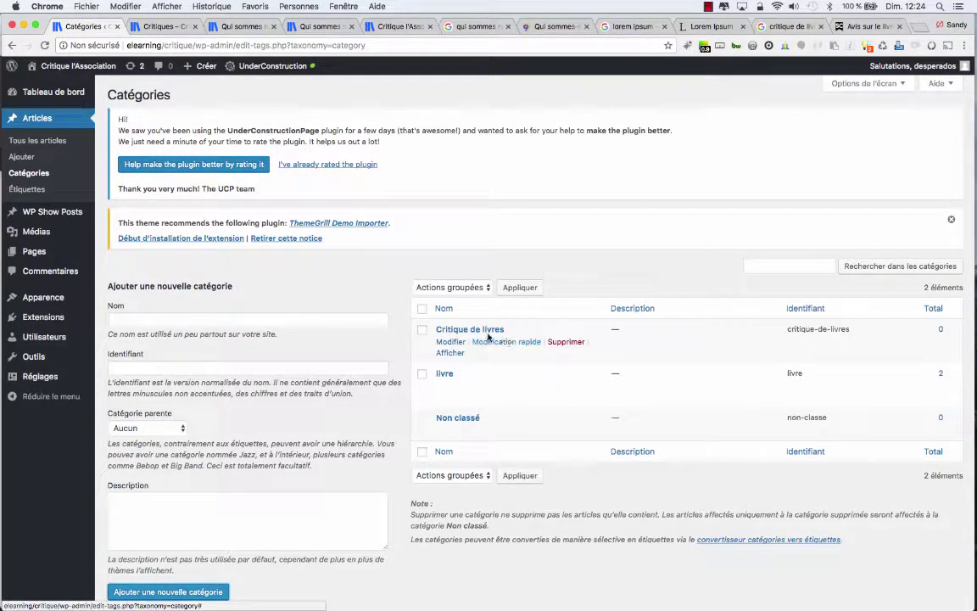
Step: Add the "Critique de livres" category to the article LA BIBLE 2 through quick edit and update it
click(36, 142)
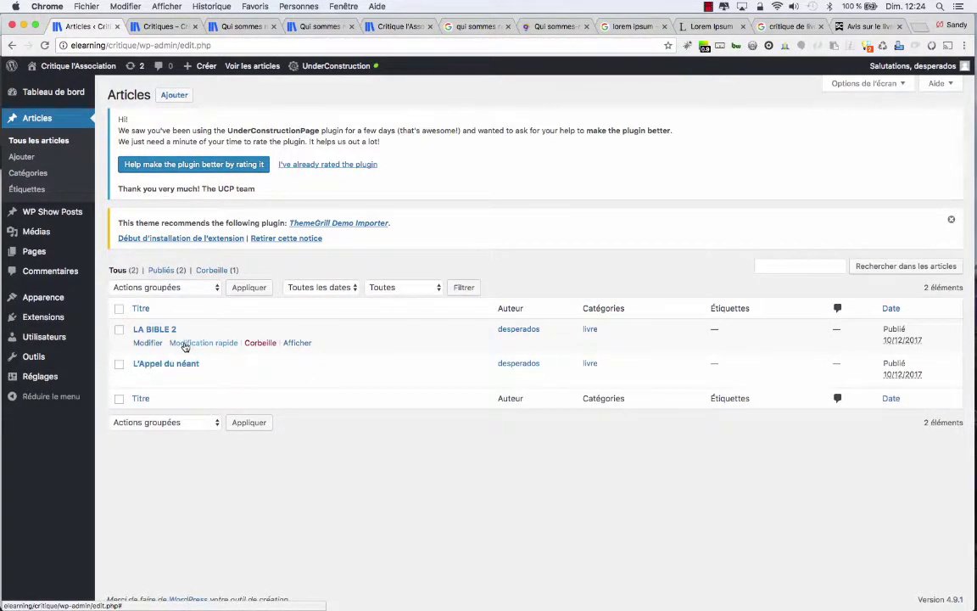
click(184, 343)
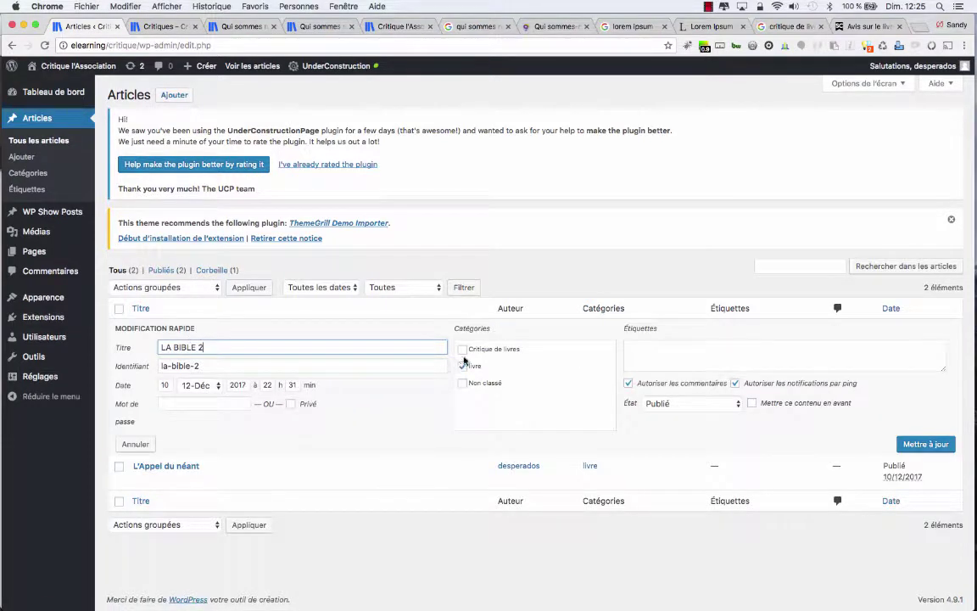
click(462, 348)
click(926, 444)
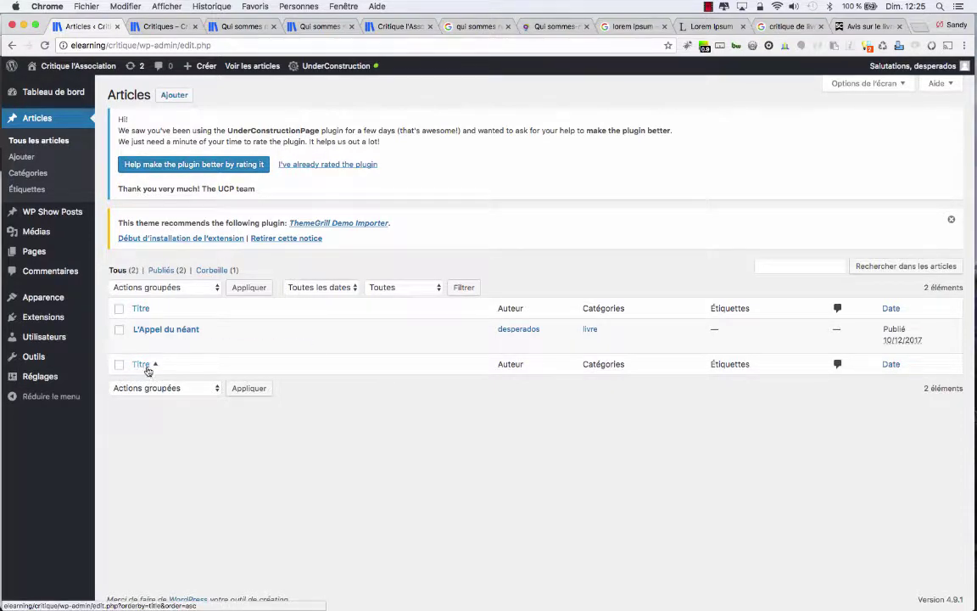
Step: Add the "Critique de livres" category to the article L'Appel du néant through quick edit and update it
click(38, 140)
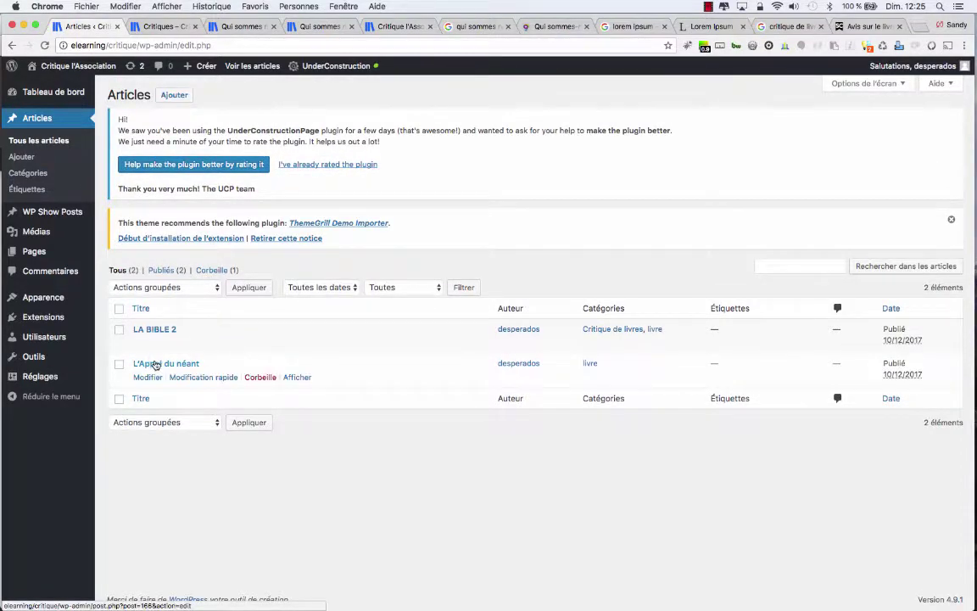
click(195, 378)
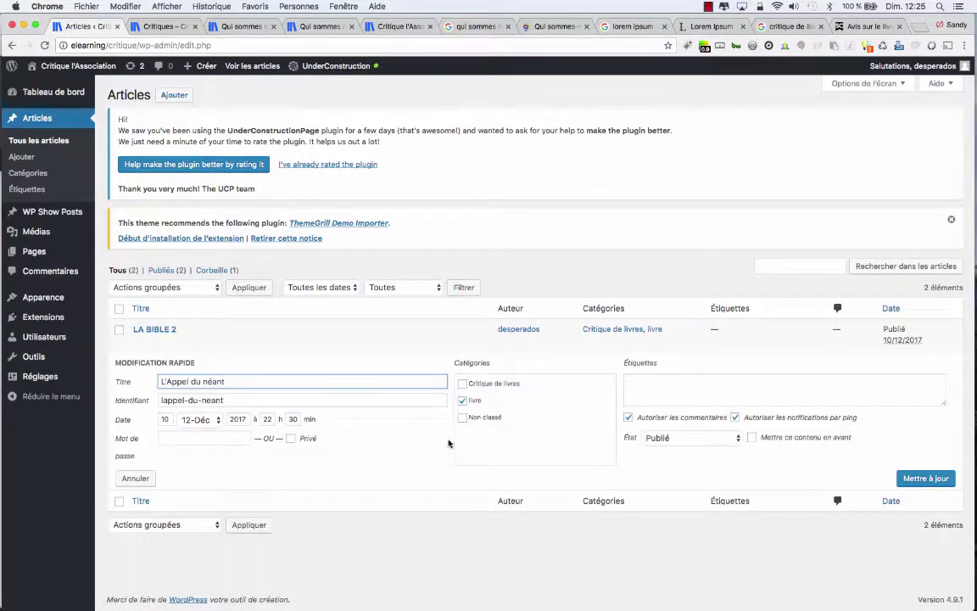
click(463, 384)
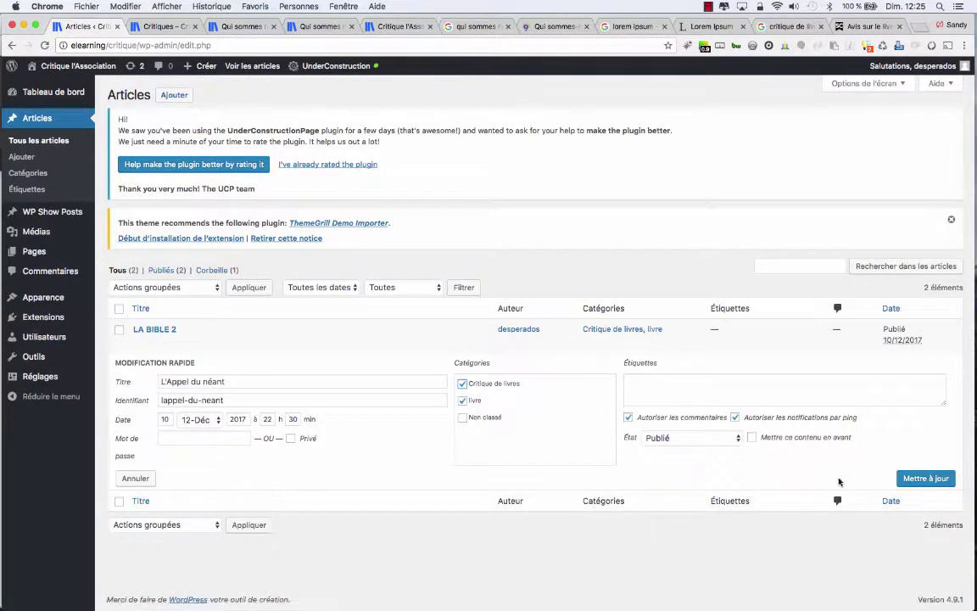
click(924, 478)
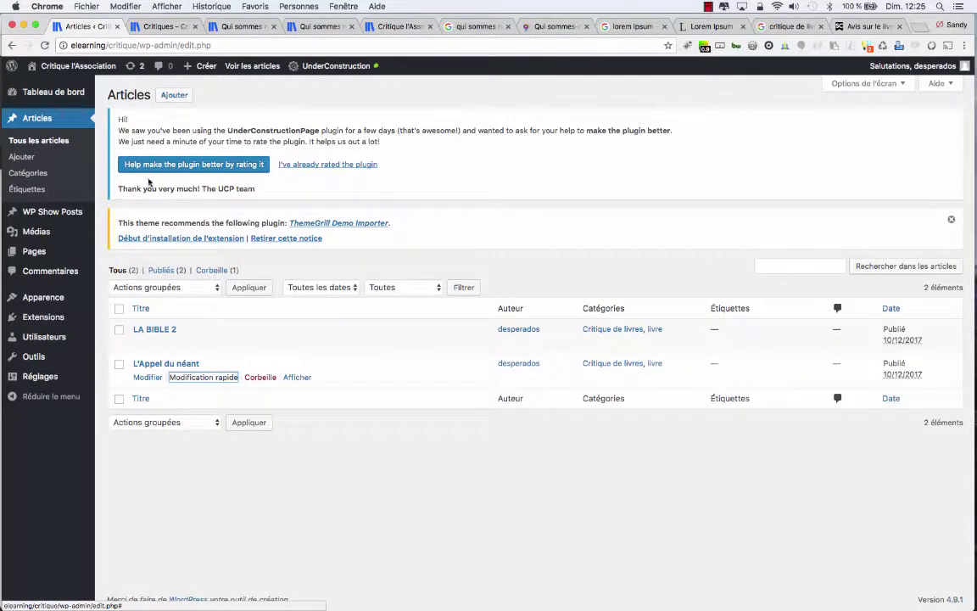
Step: Create a new article and paste in the review text of Souvenirs dormants copied from the SensCritique page
click(32, 158)
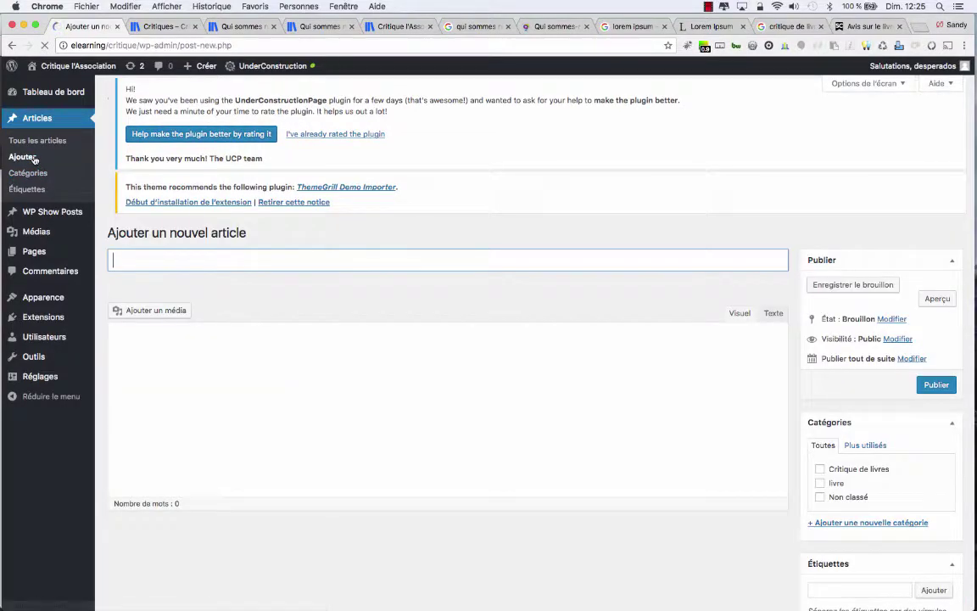
key(ctrl+shift+Tab)
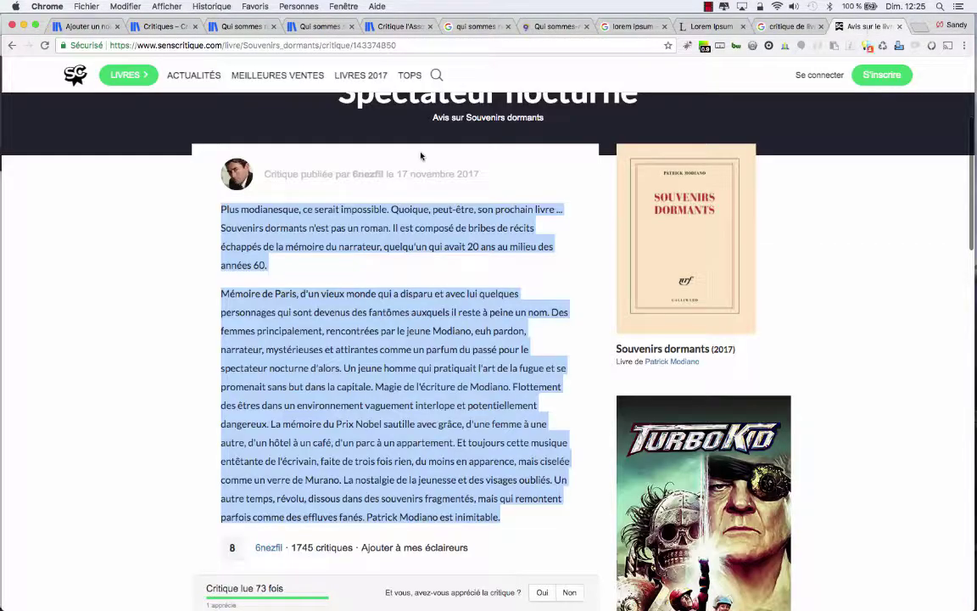
key(super+c)
scroll(392, 216, up, 3)
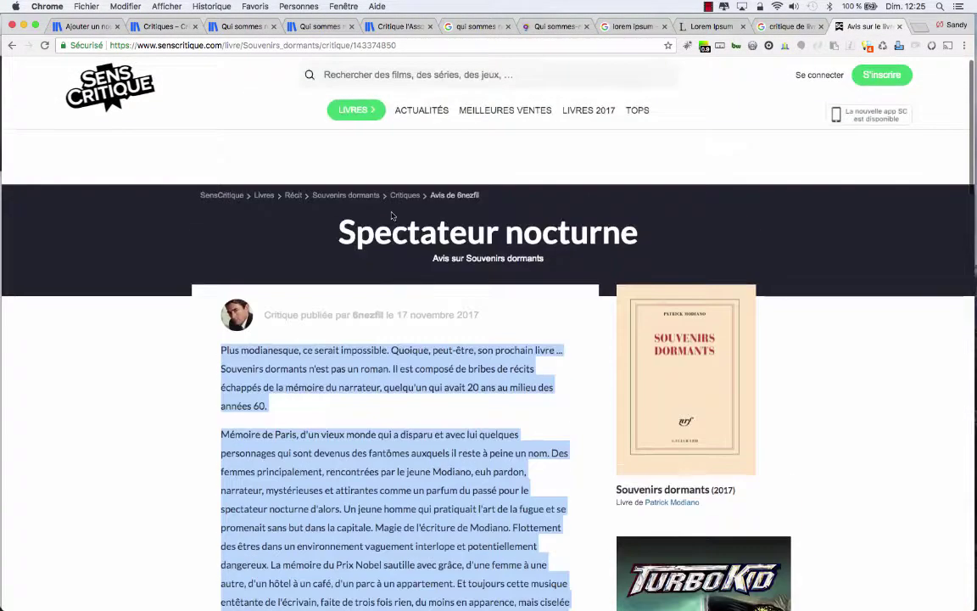
key(ctrl+Tab)
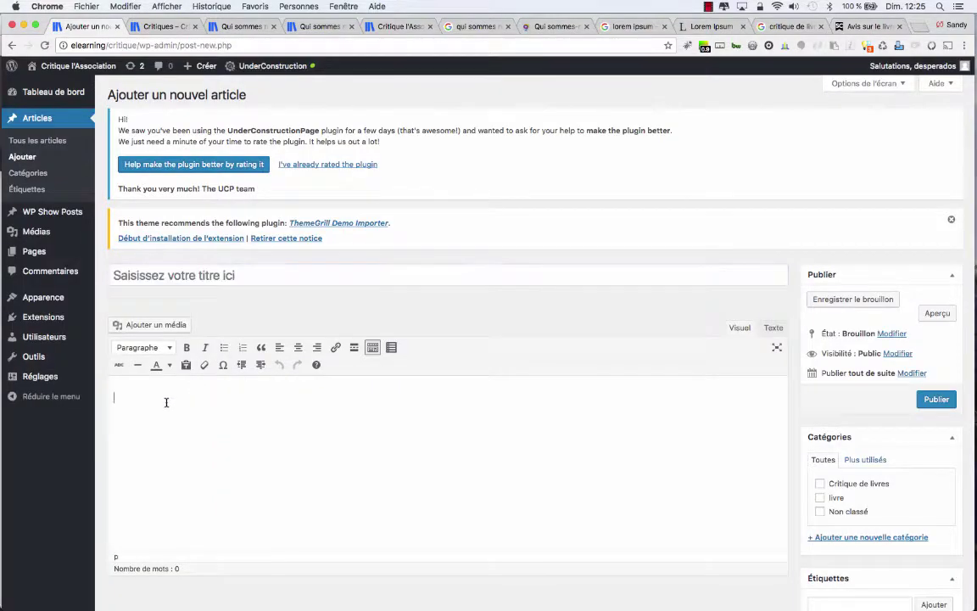
key(super+v)
Step: Delete the empty frame and blank line between the two pasted paragraphs of the article
click(191, 446)
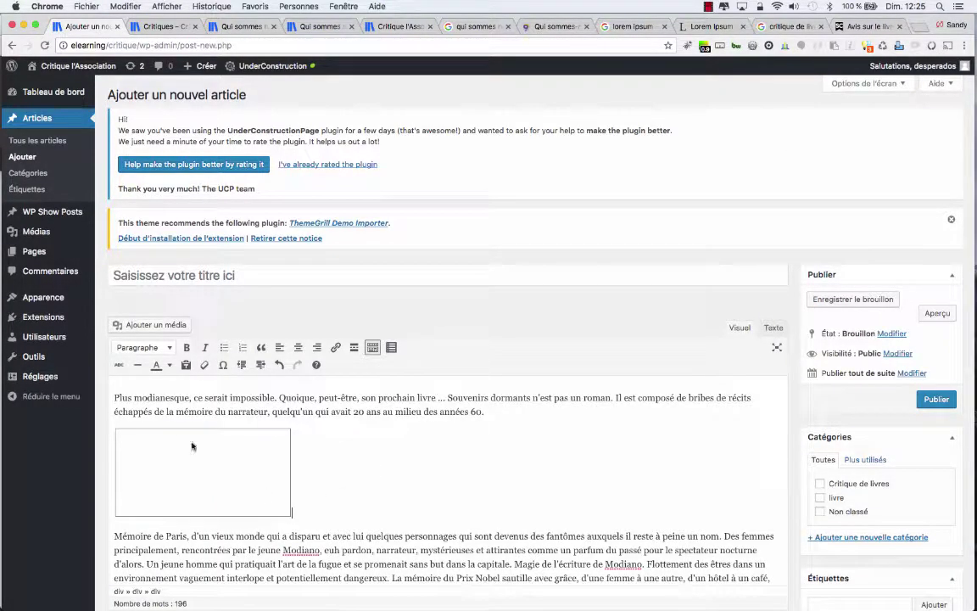
key(BackSpace)
key(BackSpace)
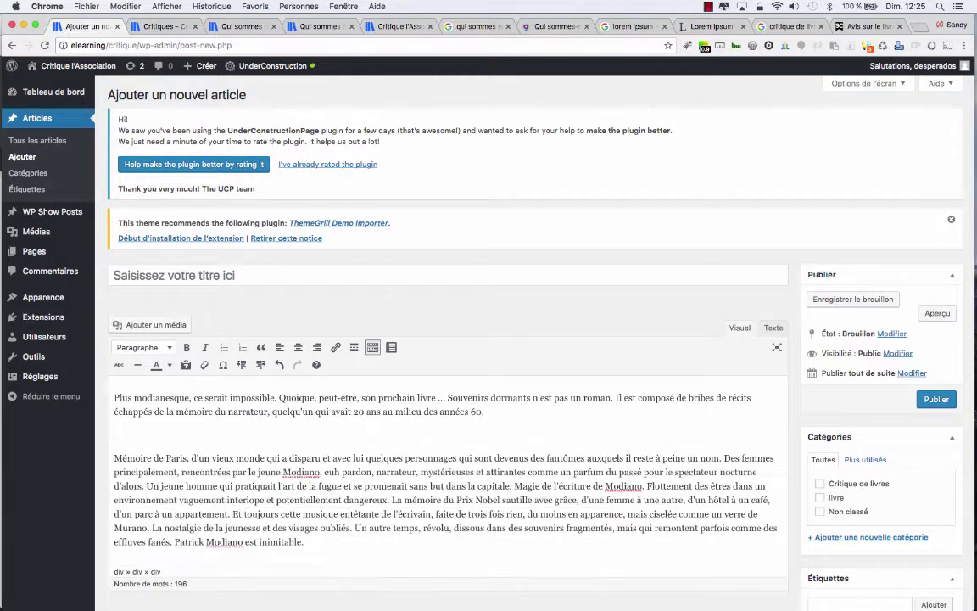
Step: Title the article "Spectateur nocturne", copied from the SensCritique review heading, and save it as a draft
click(867, 26)
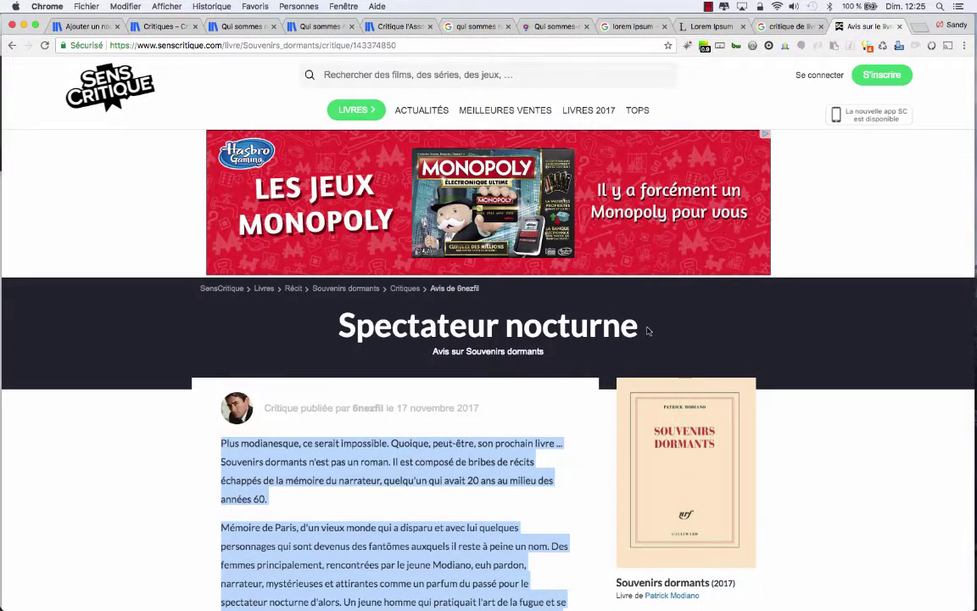
drag(648, 331, 334, 327)
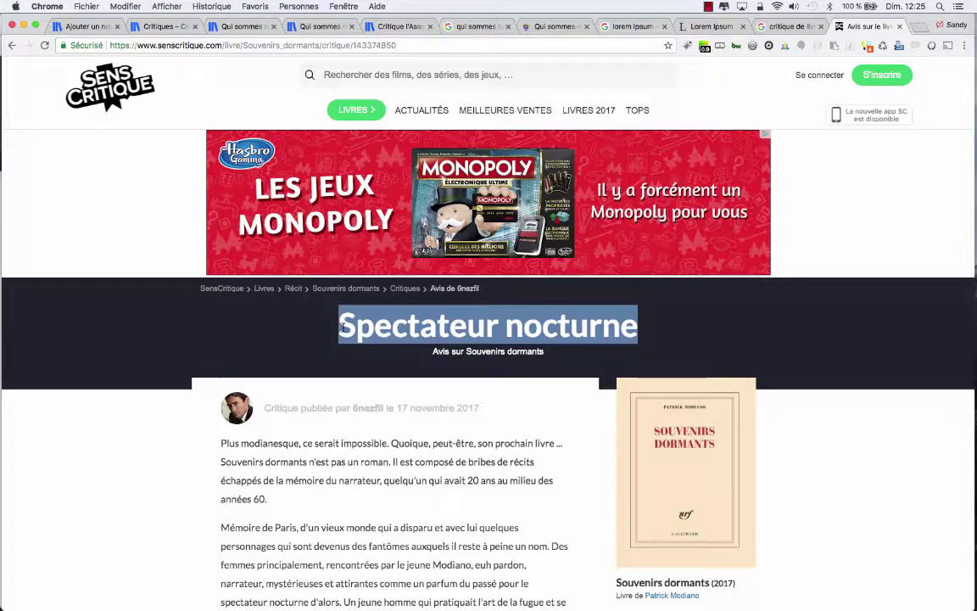
click(87, 26)
click(156, 275)
key(super+v)
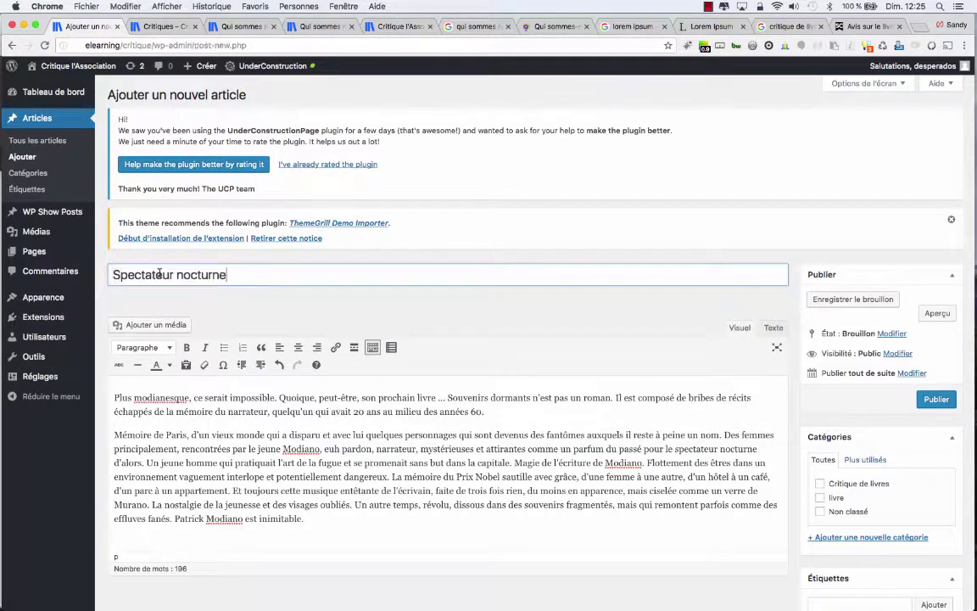
click(875, 302)
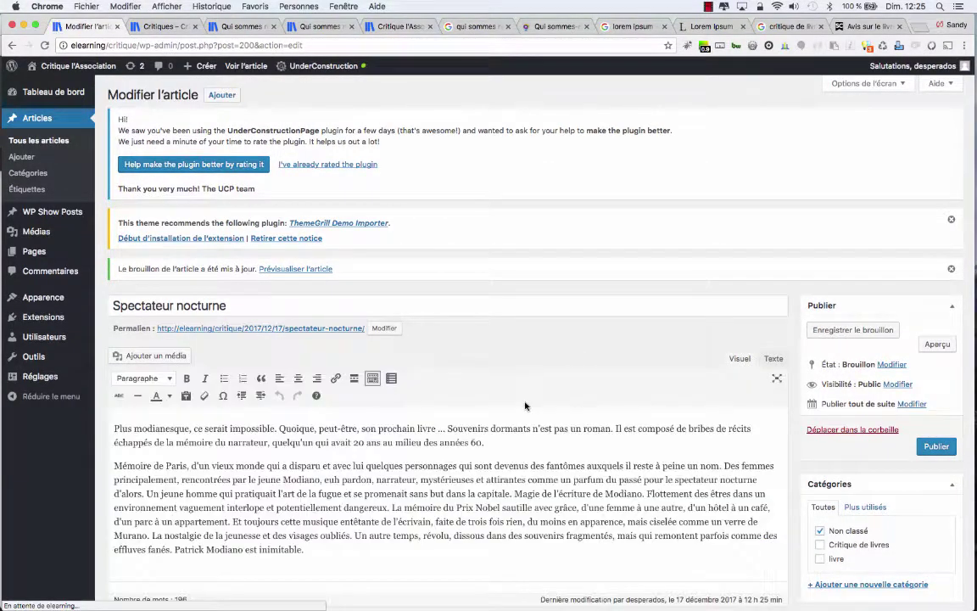
Step: Assign the "Critique de livres" category to the Spectateur nocturne article
scroll(524, 404, down, 3)
scroll(524, 406, down, 1)
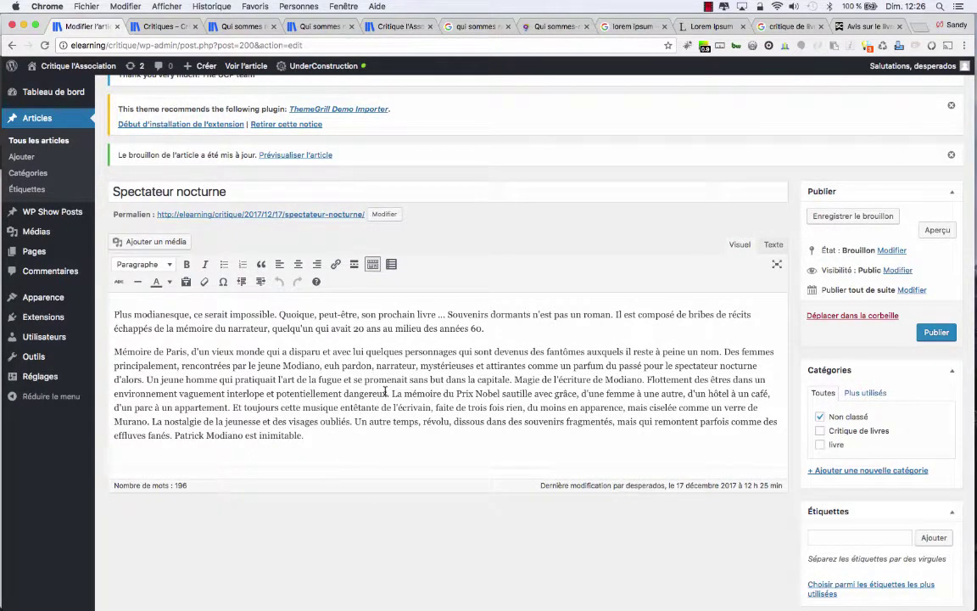
scroll(621, 416, up, 3)
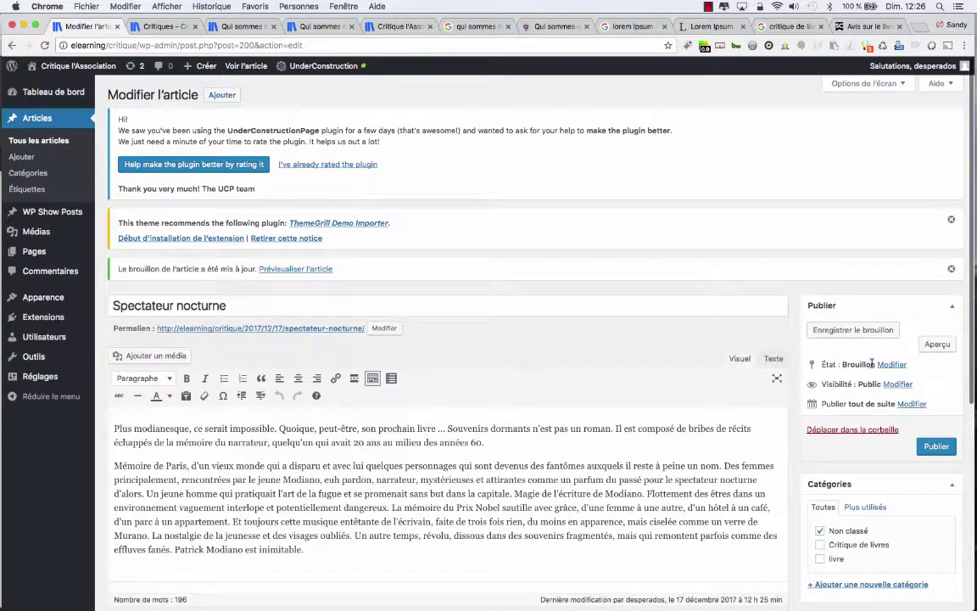
scroll(872, 363, down, 4)
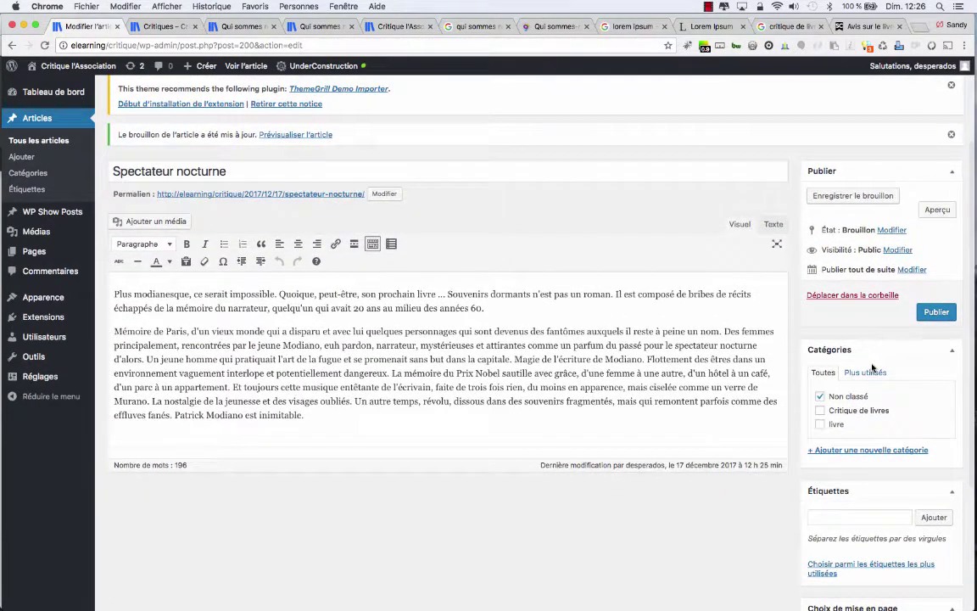
scroll(872, 367, down, 1)
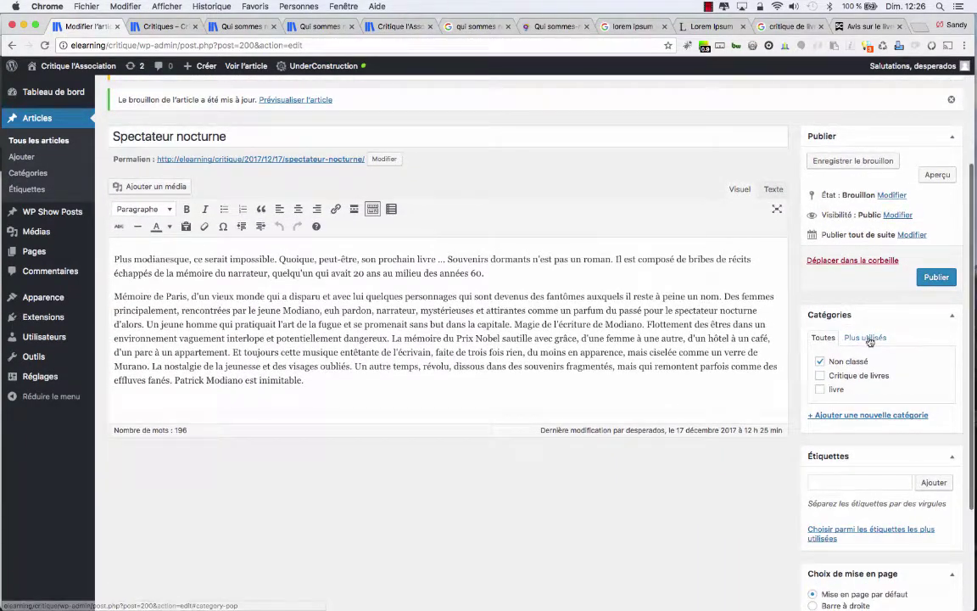
click(821, 376)
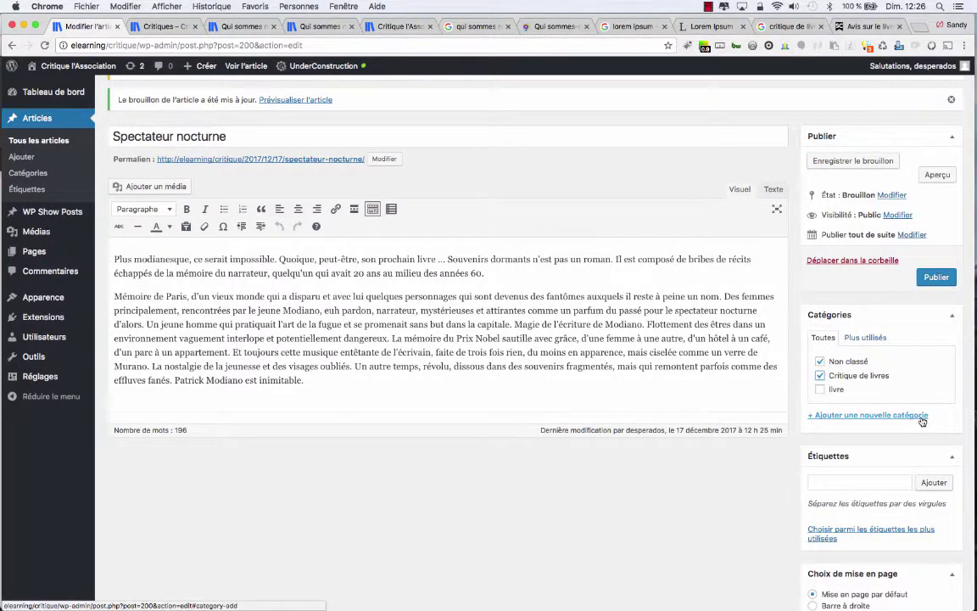
Step: Create a new category named "auteur français" without a parent and assign it to the Spectateur nocturne article
scroll(864, 285, down, 4)
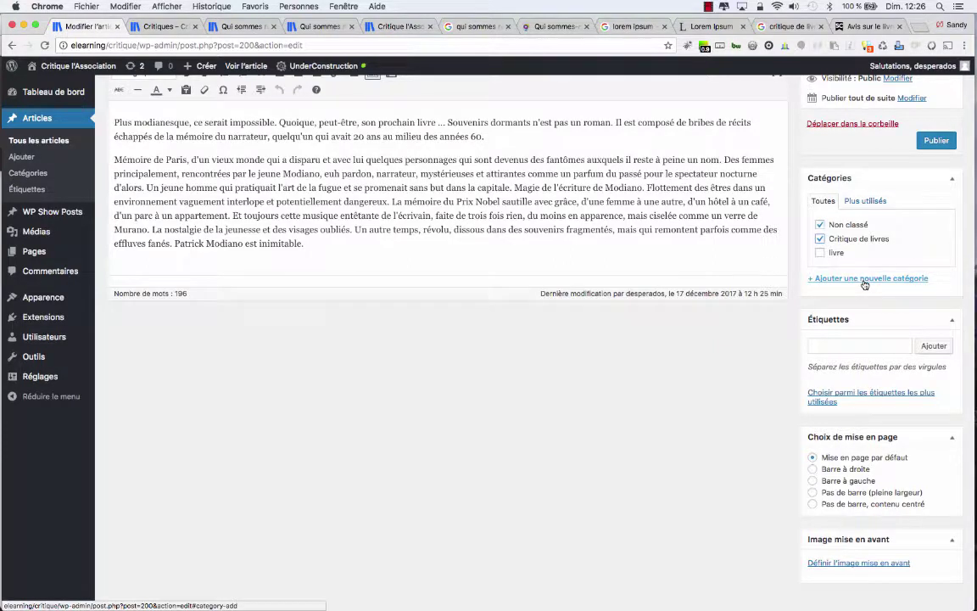
click(865, 280)
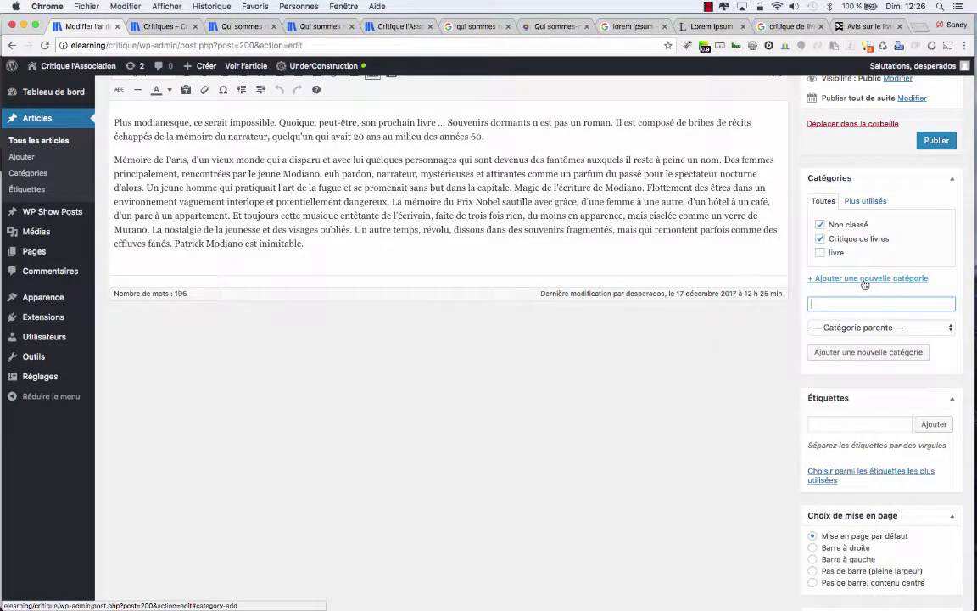
text(liv)
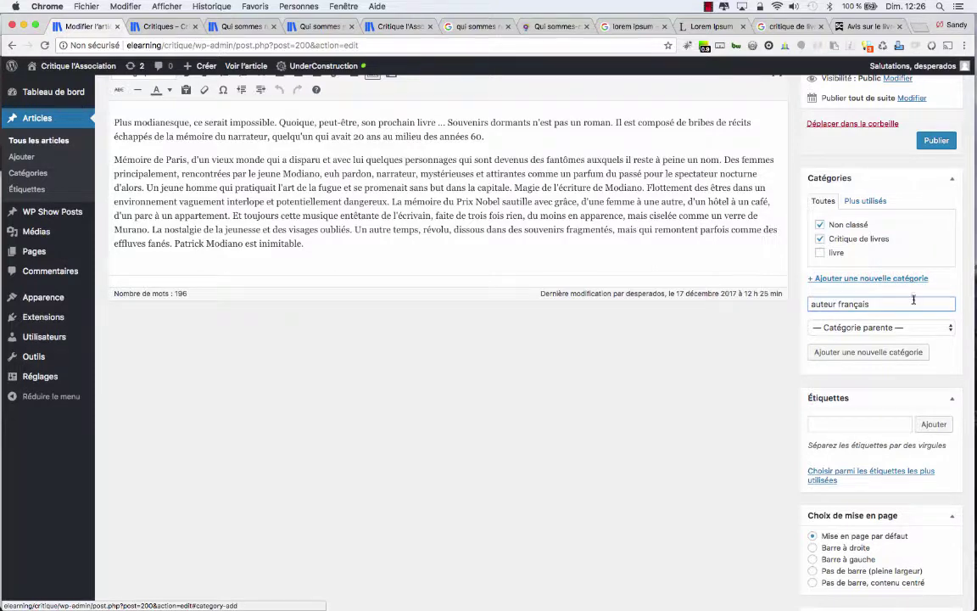
key(Tab)
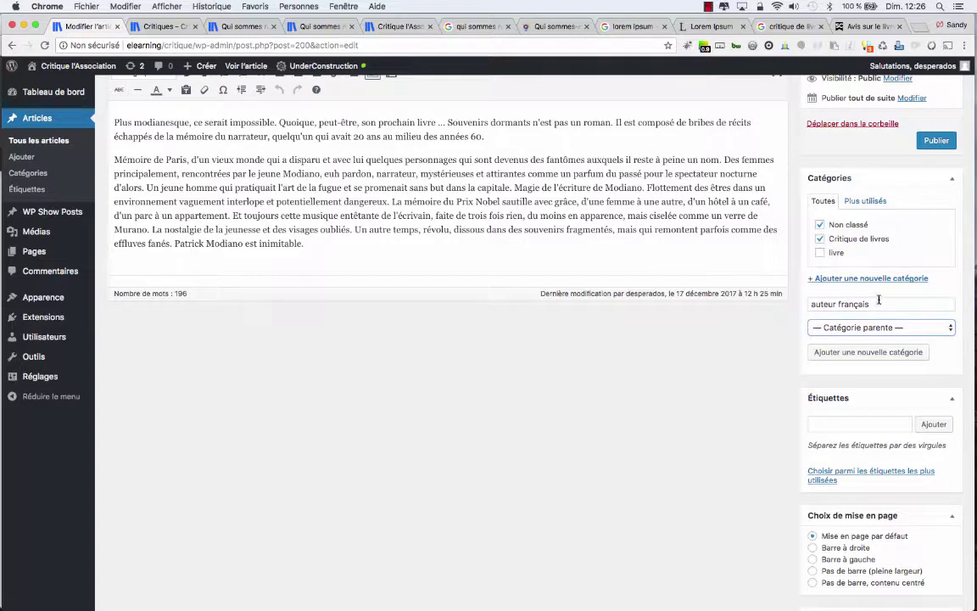
click(883, 305)
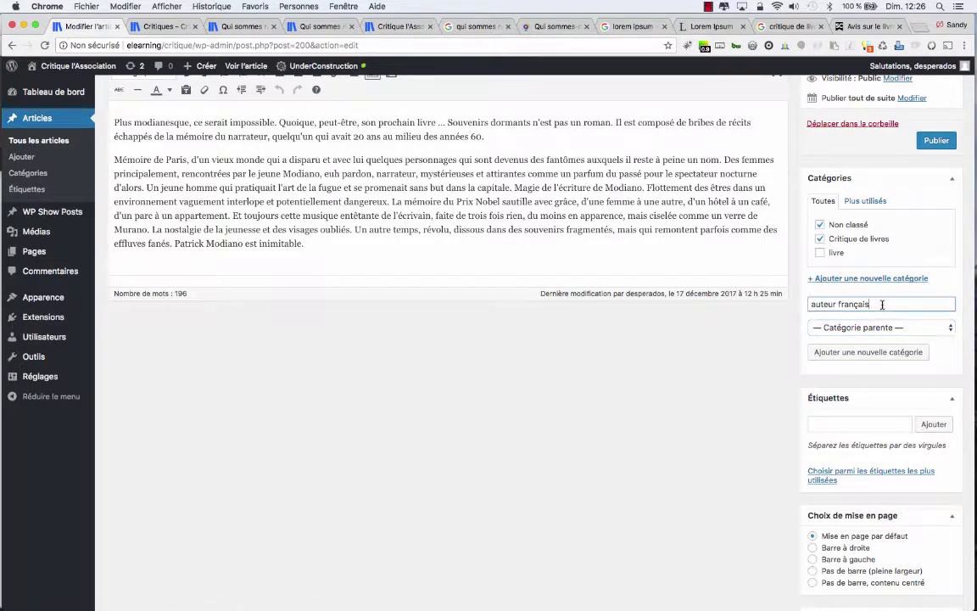
click(890, 351)
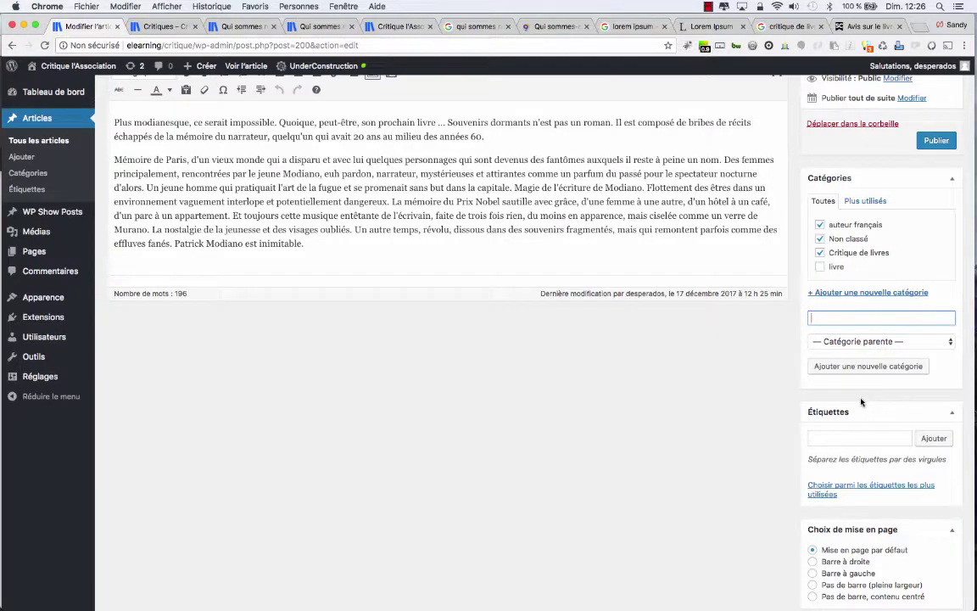
Step: Add the tag "modiano auteur français" to the Spectateur nocturne article
scroll(862, 399, down, 3)
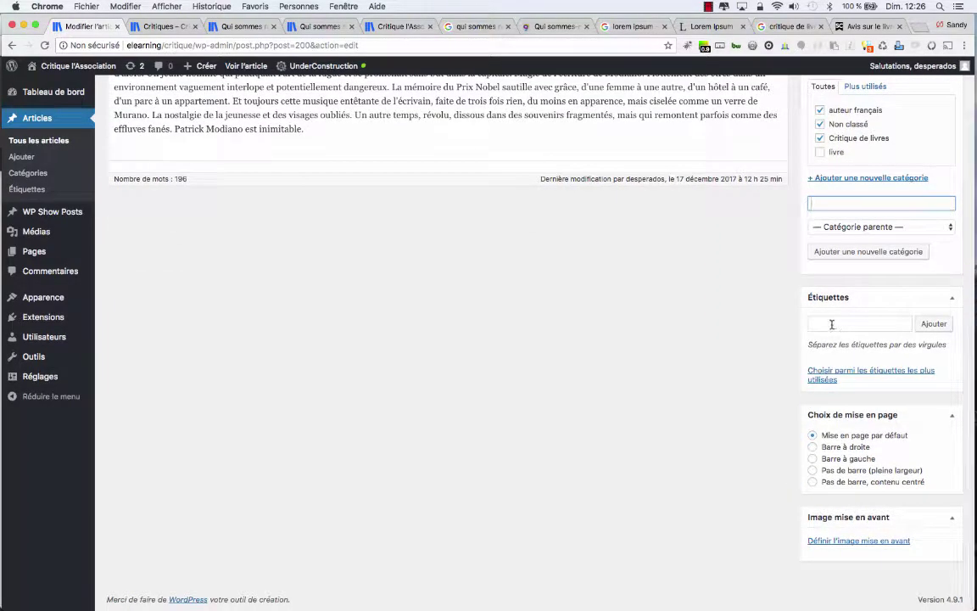
click(832, 324)
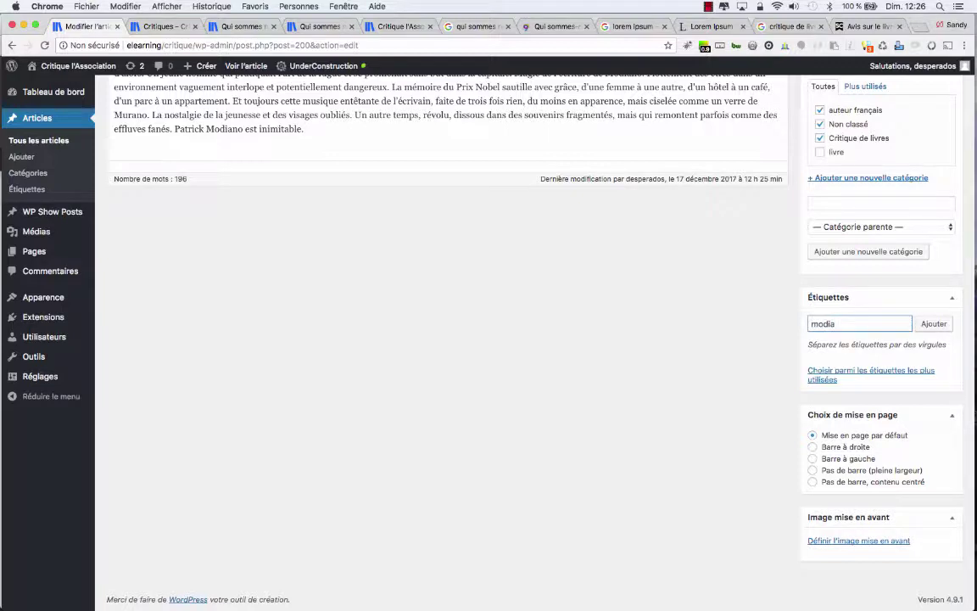
text(modiano auteur franc)
text(ais)
click(942, 325)
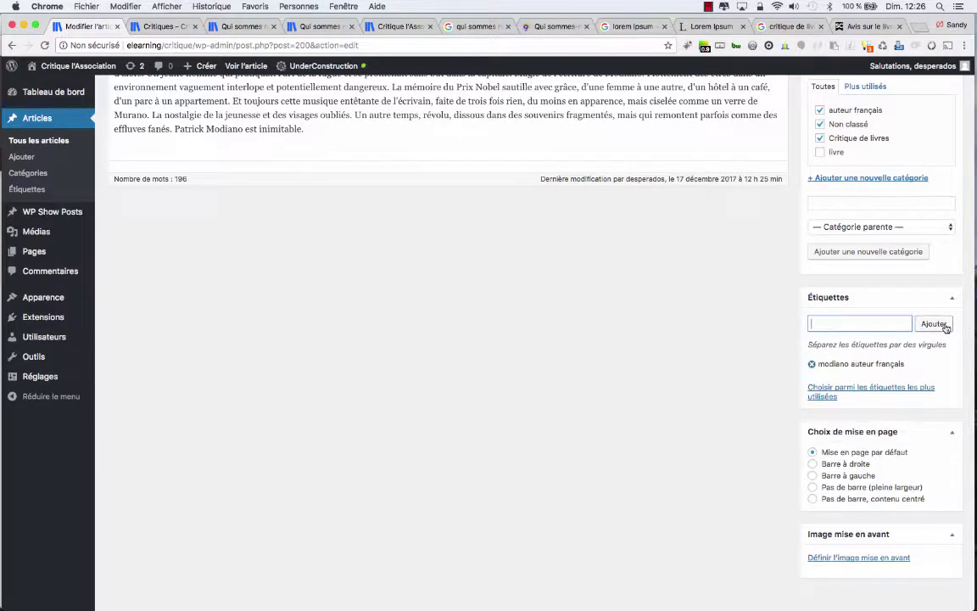
scroll(839, 377, down, 1)
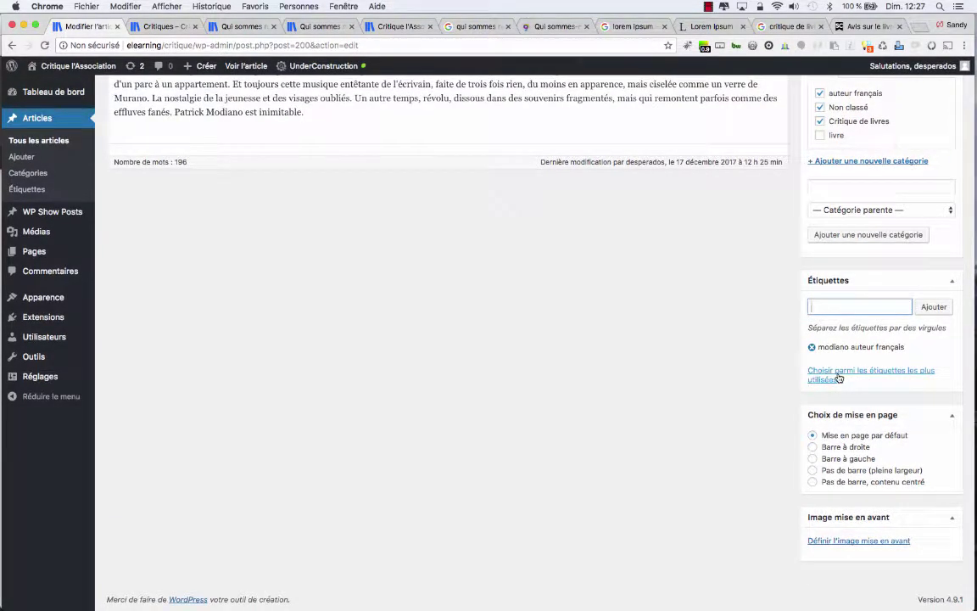
scroll(848, 162, up, 3)
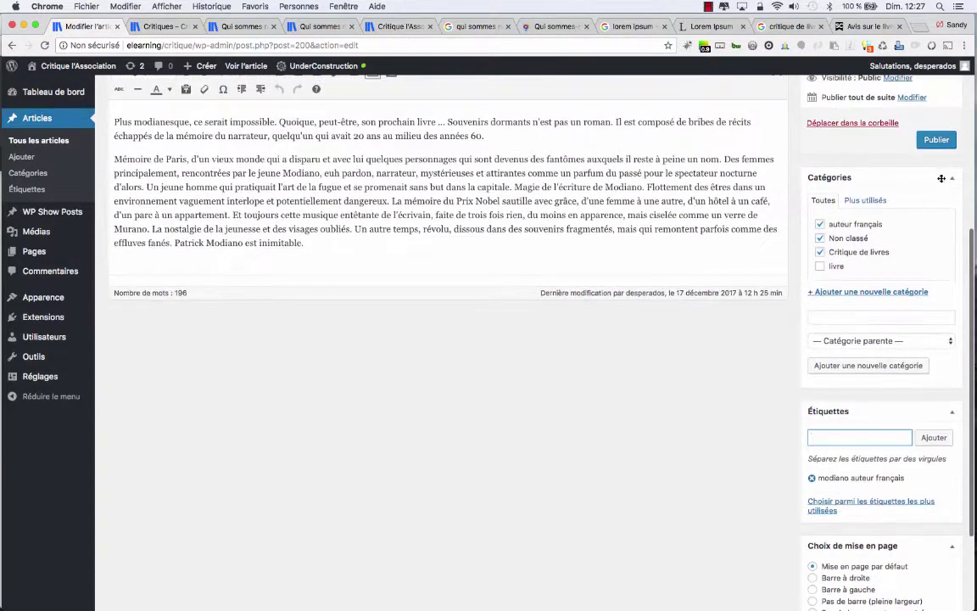
click(876, 203)
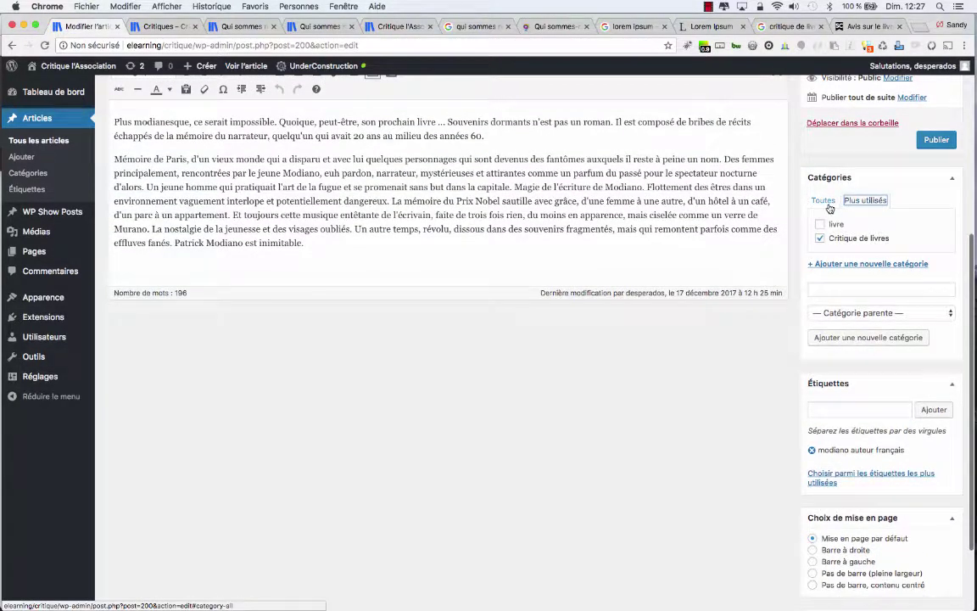
click(829, 204)
scroll(856, 399, down, 3)
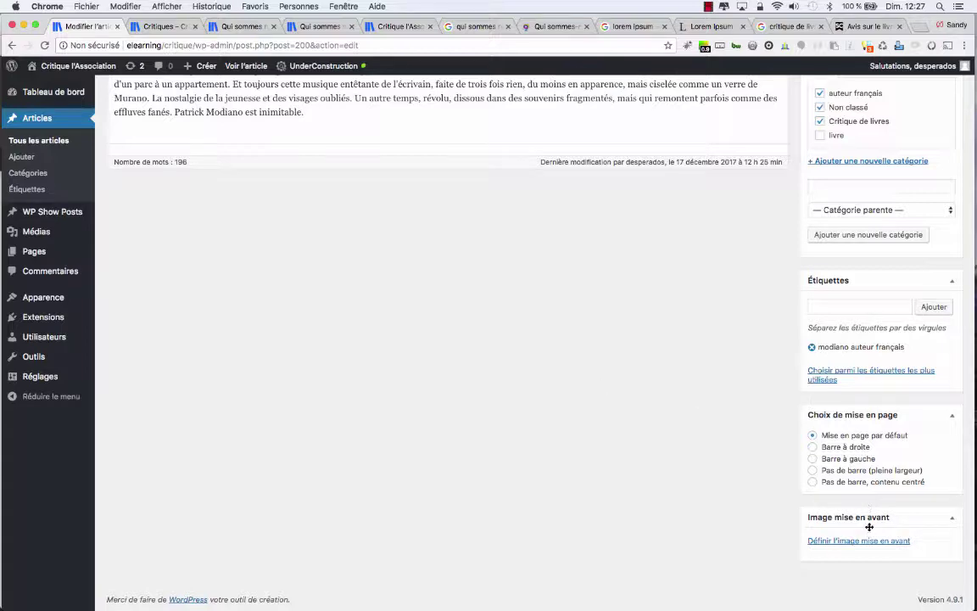
Step: Save the draft of the Spectateur nocturne article and publish it
scroll(697, 418, up, 5)
scroll(697, 419, up, 3)
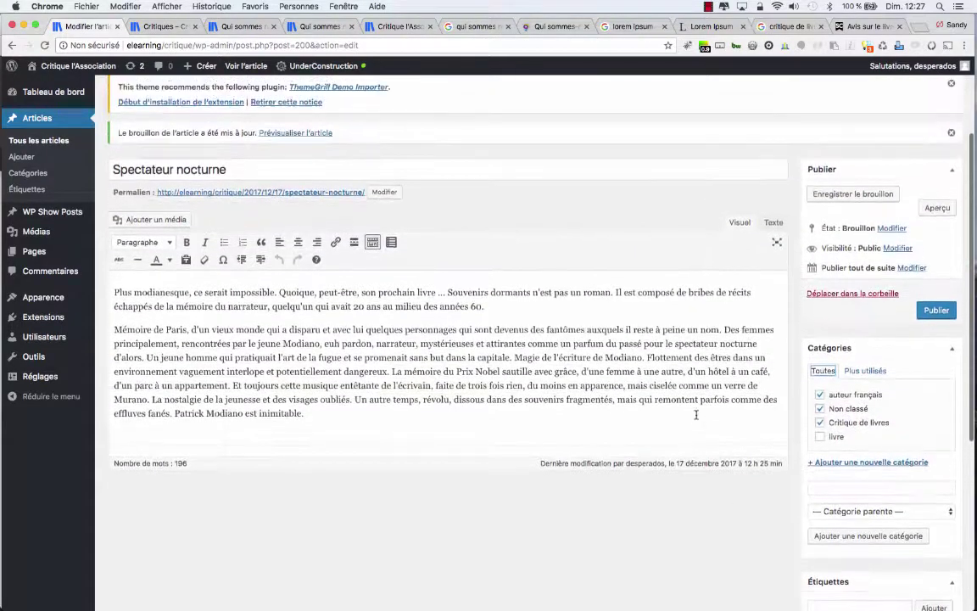
click(859, 253)
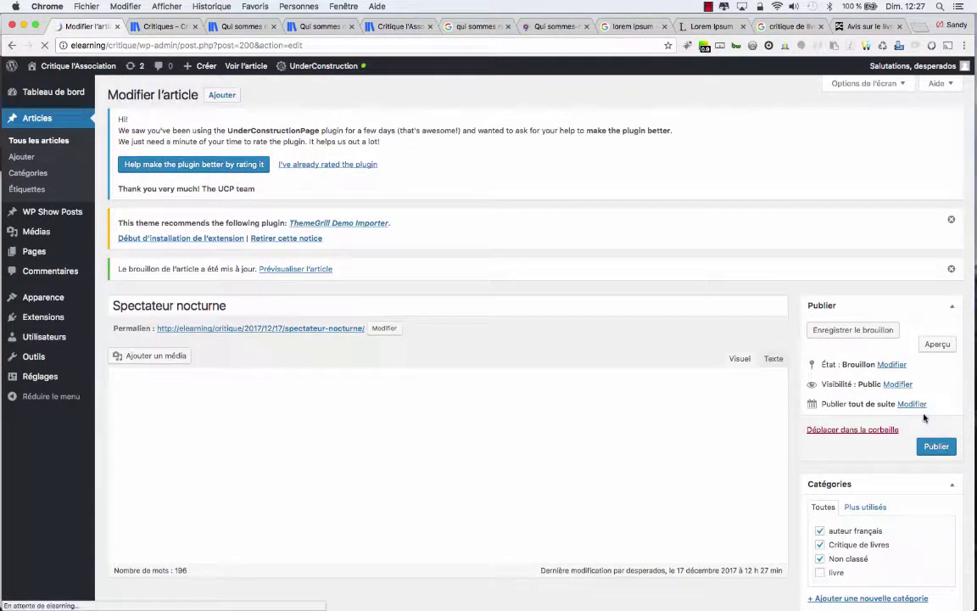
click(935, 447)
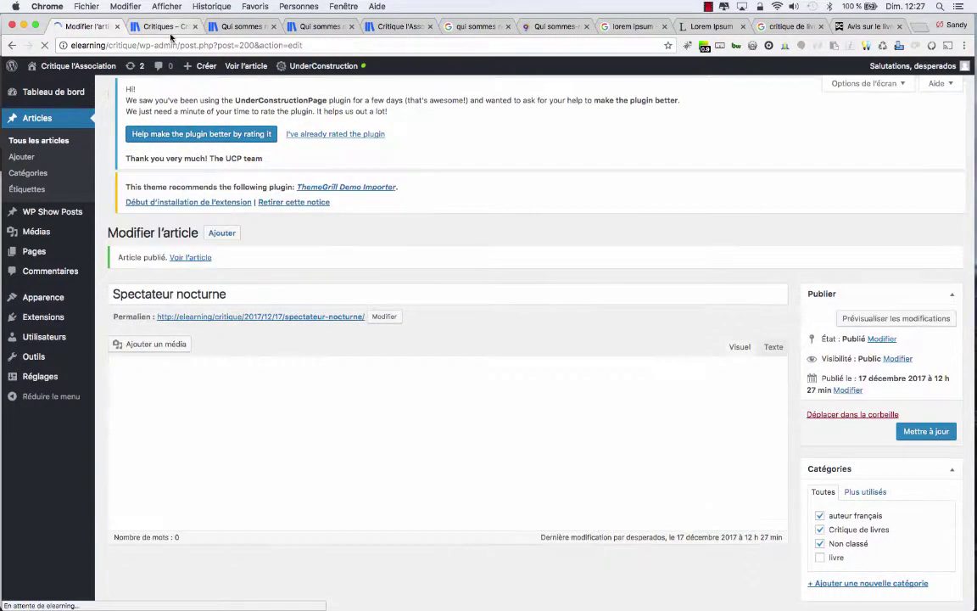
Step: Open the site's home page and check which book reviews are displayed below the introduction text
click(170, 27)
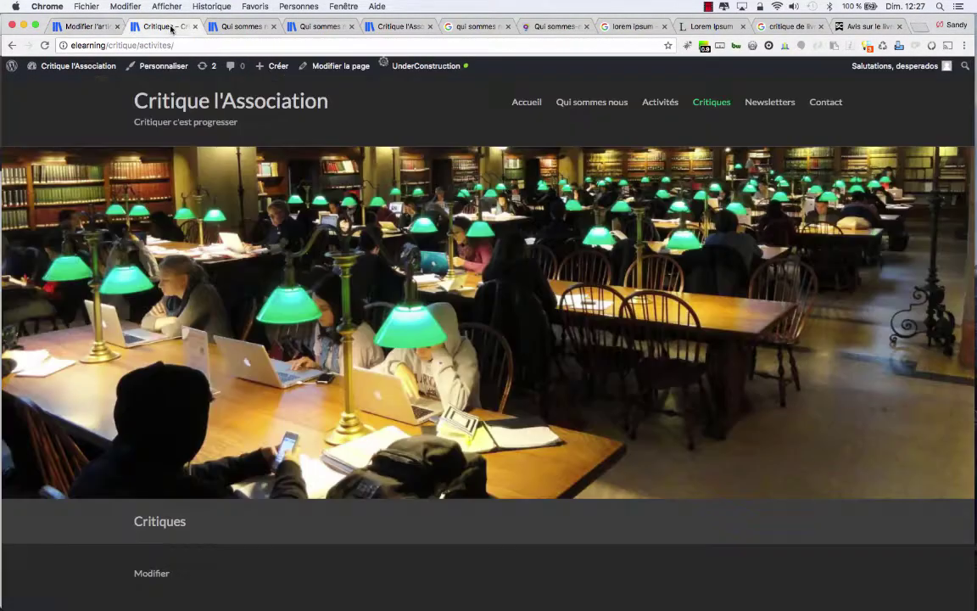
click(527, 102)
scroll(409, 345, down, 5)
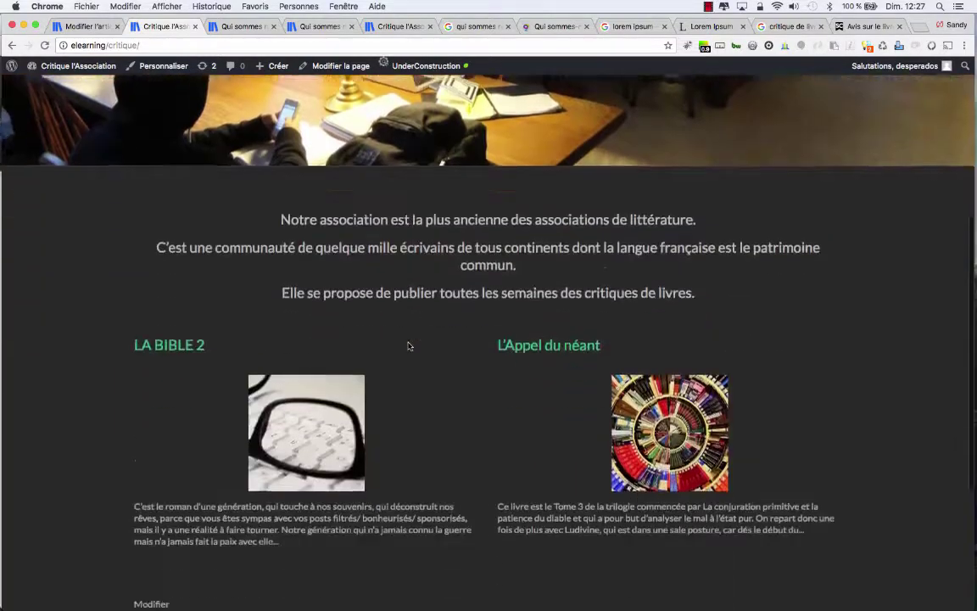
scroll(408, 345, down, 1)
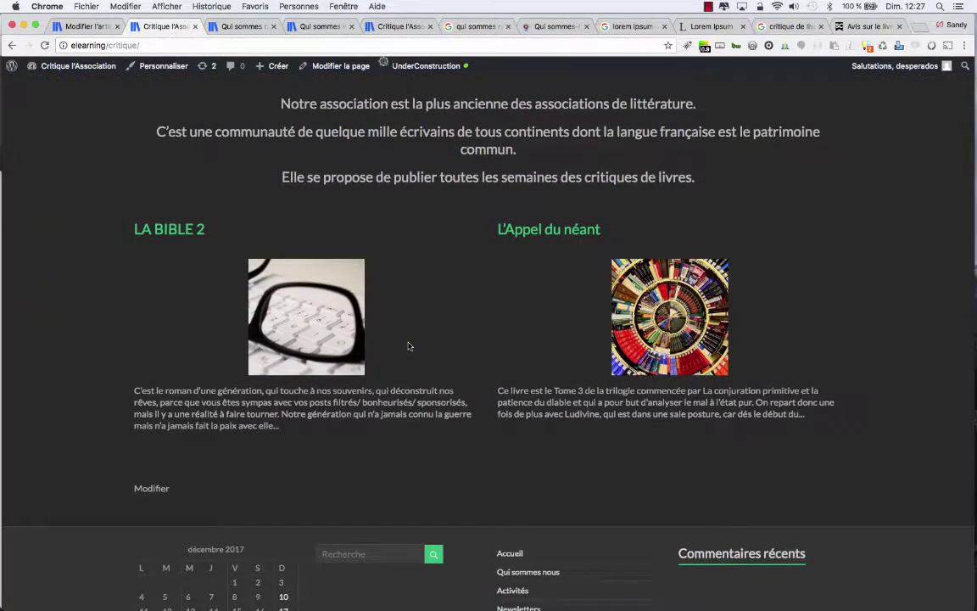
Step: Open the Accueil page for editing and examine the WP Show Posts shortcode in its content
click(88, 26)
mouse_move(81, 251)
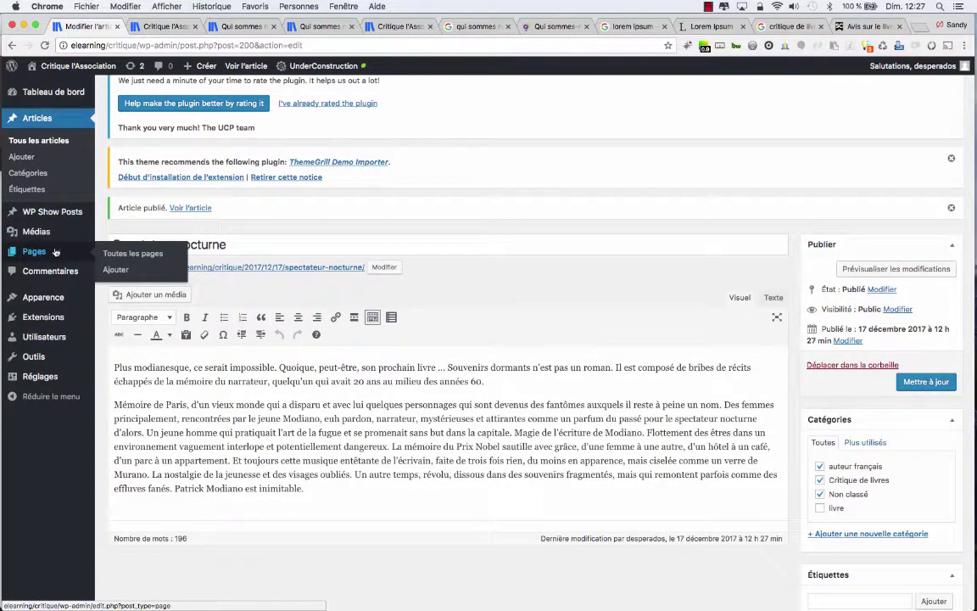
click(120, 262)
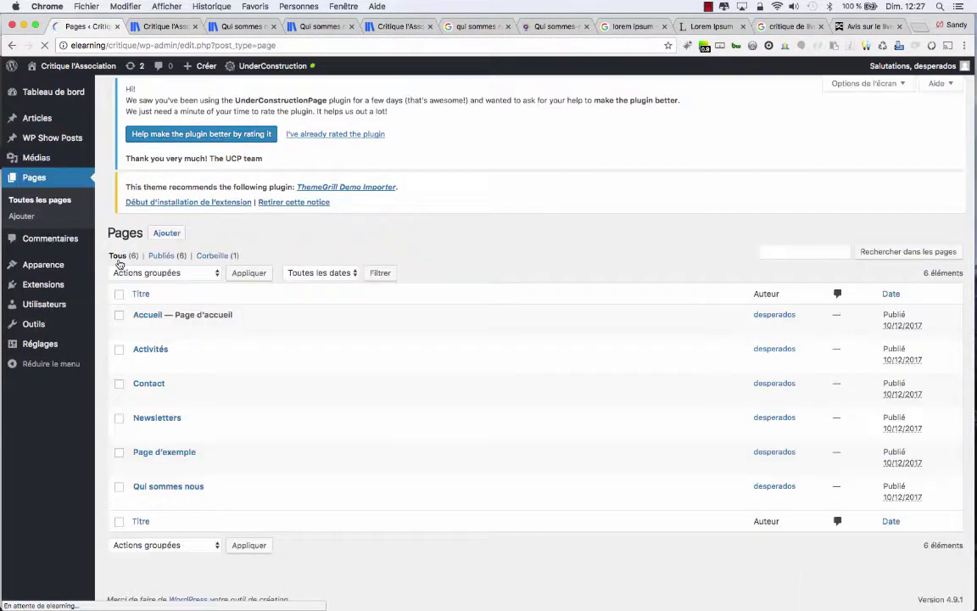
click(145, 331)
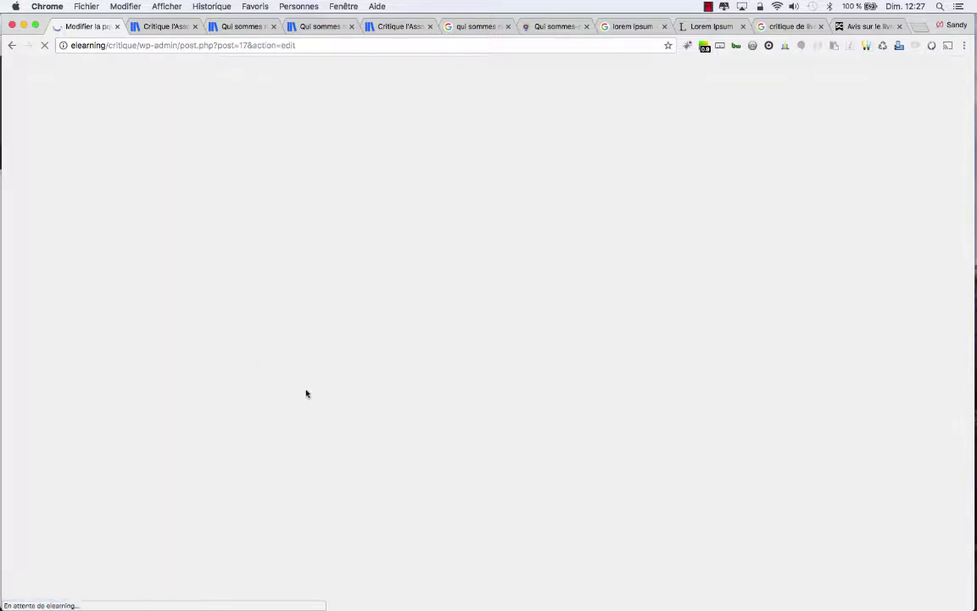
scroll(306, 393, down, 5)
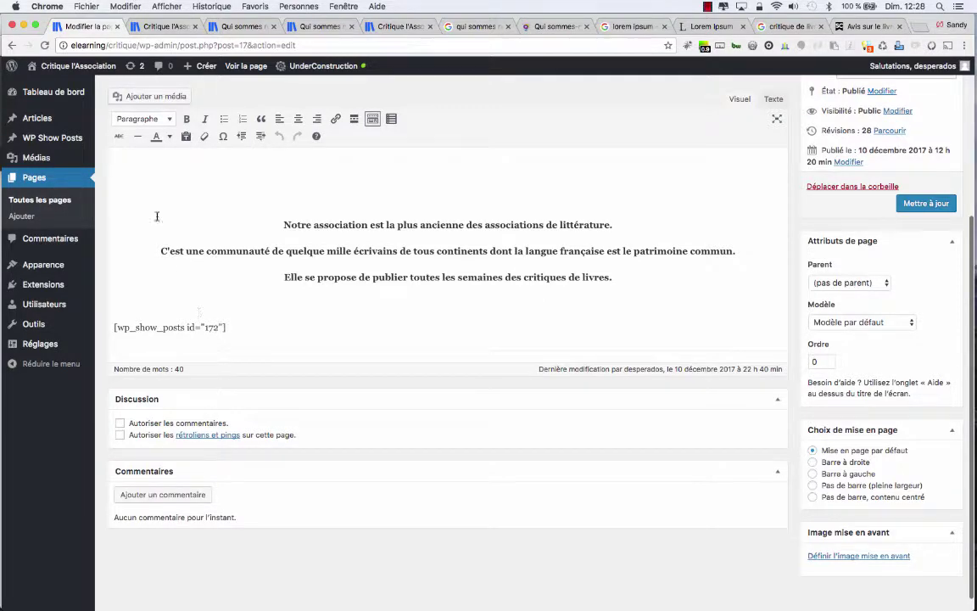
mouse_move(70, 143)
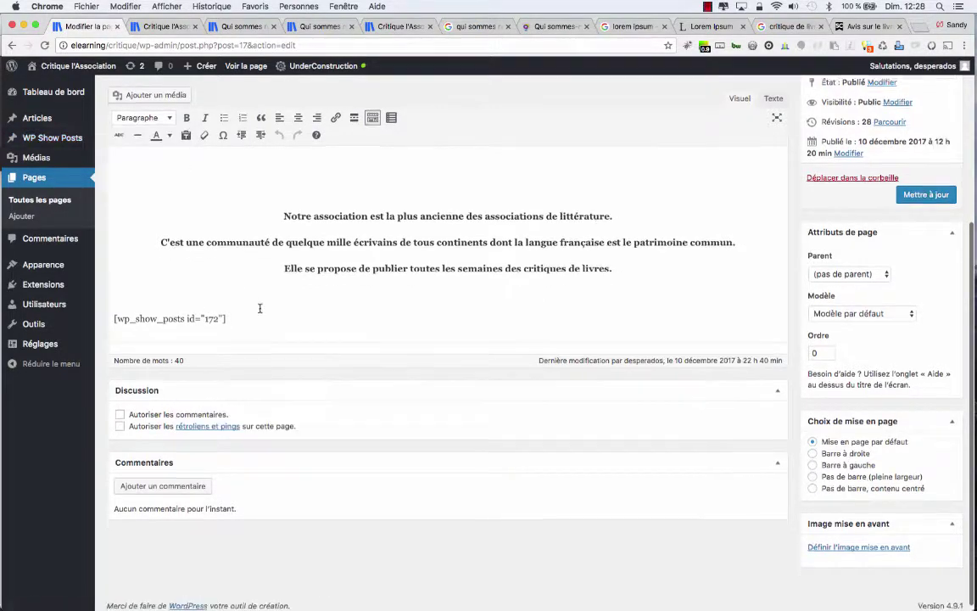
scroll(258, 306, up, 2)
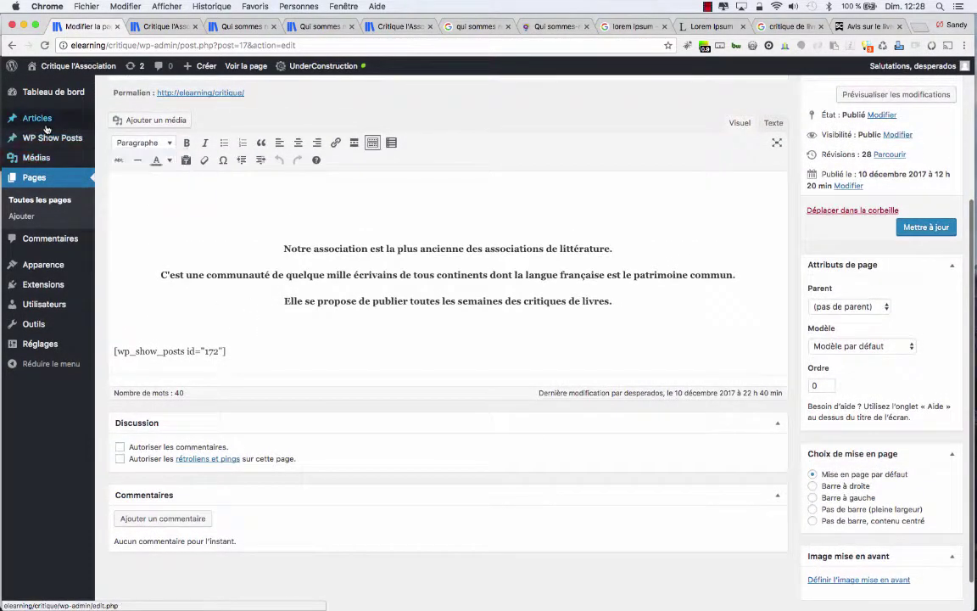
Step: Open the dernieres_critiques list of WP Show Posts and check which category it draws its articles from
mouse_move(72, 127)
click(116, 146)
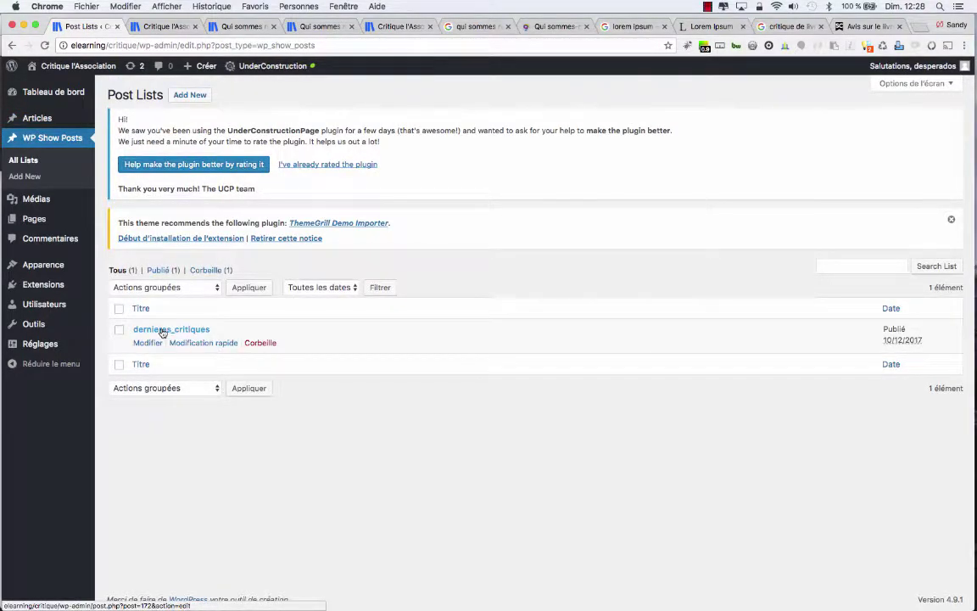
click(161, 330)
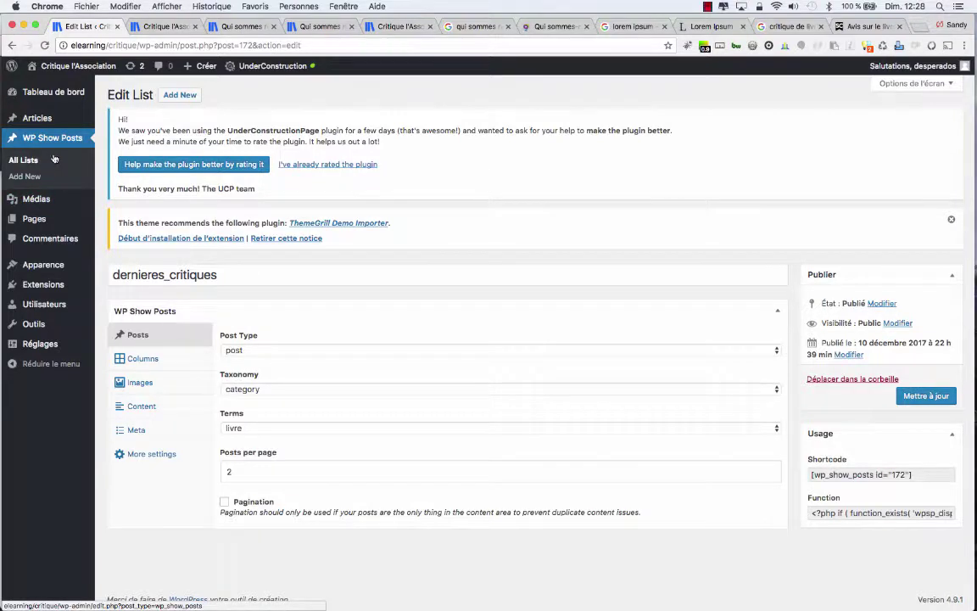
Step: Assign the "livre" category to the Spectateur nocturne article with a quick edit and refresh the site's home page
mouse_move(42, 123)
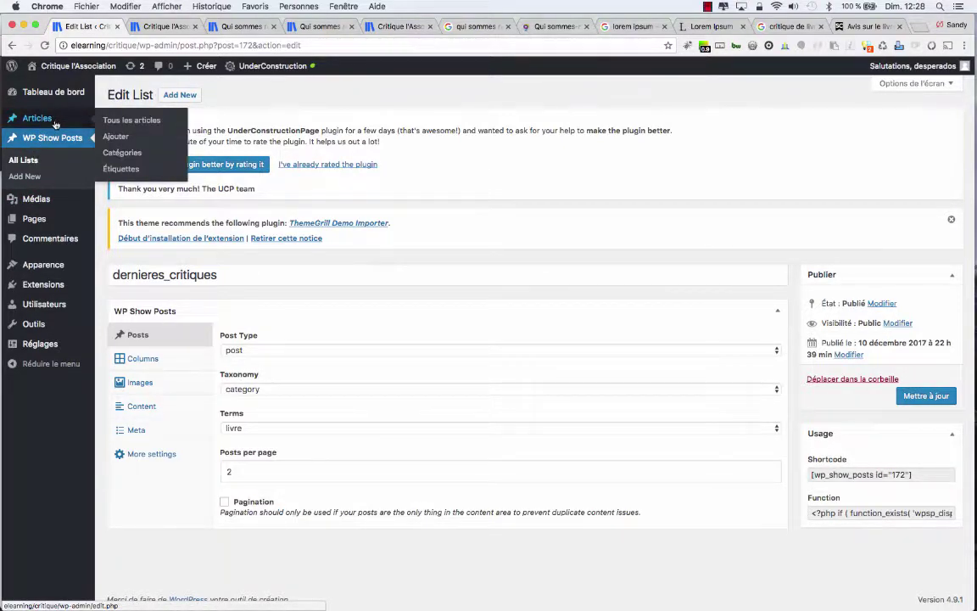
click(105, 119)
mouse_move(167, 332)
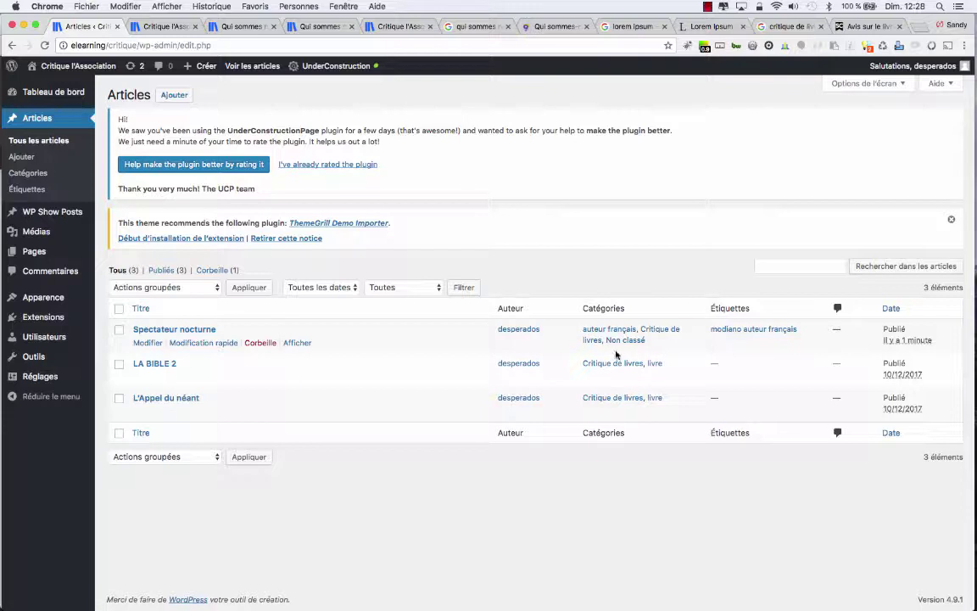
click(196, 343)
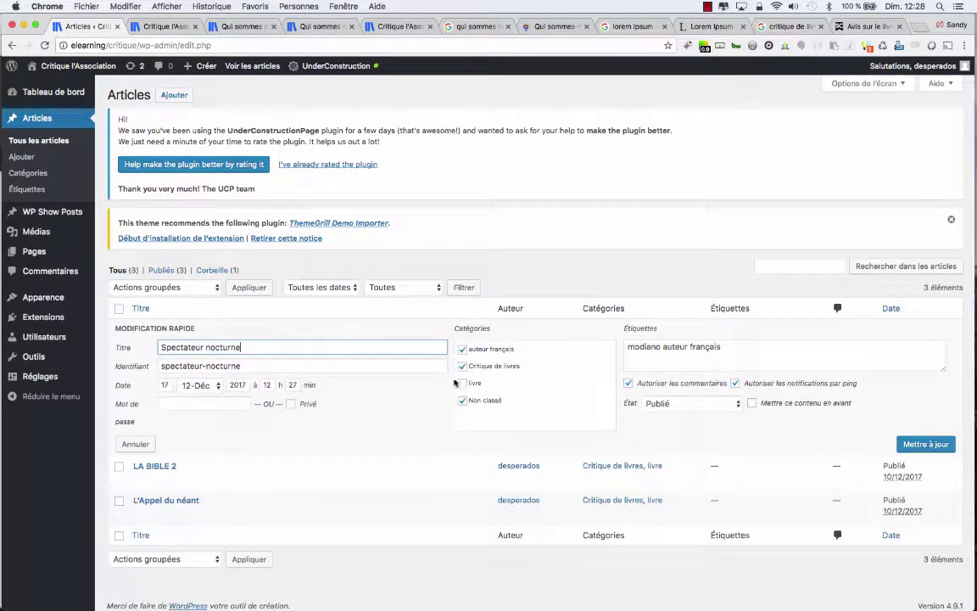
click(462, 383)
click(923, 445)
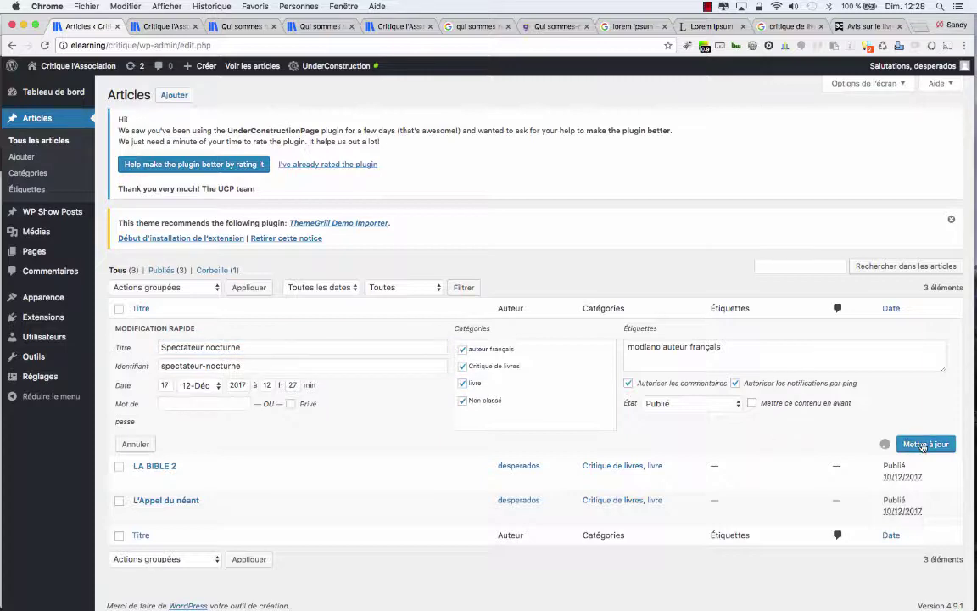
click(165, 26)
key(super+r)
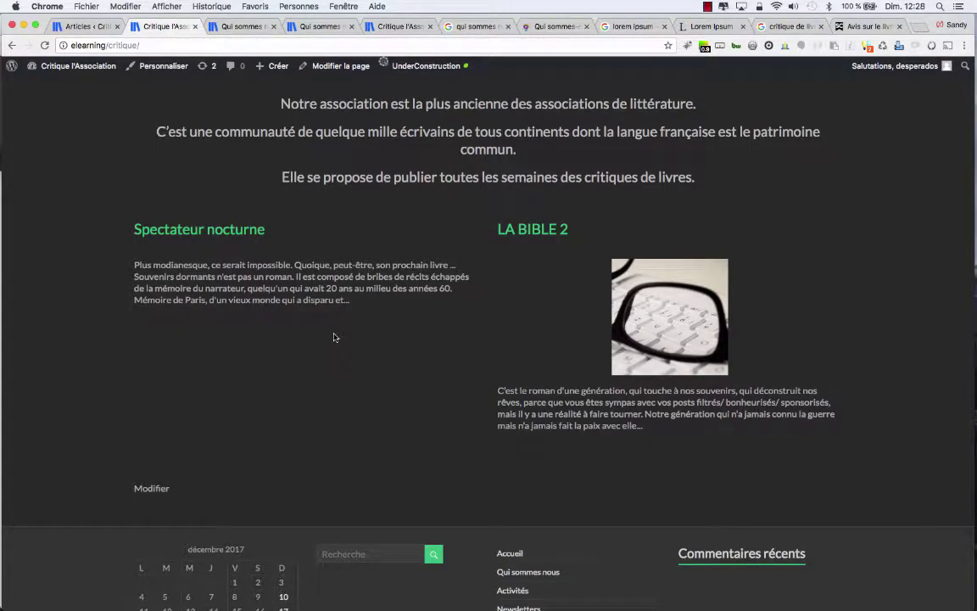
Step: Set e-book-1209040_1920.jpg from the media library as the featured image of the Spectateur nocturne article
click(85, 26)
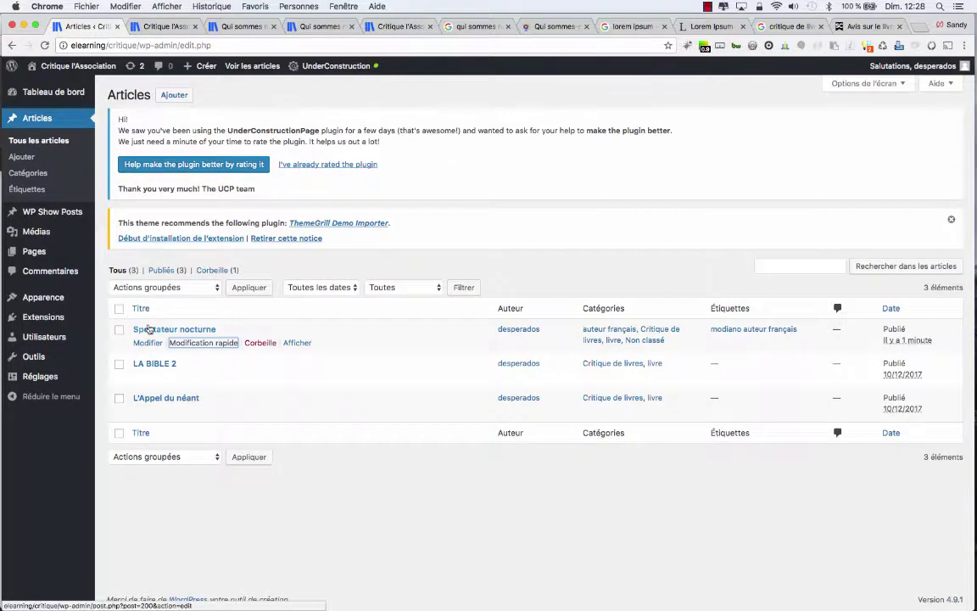
click(151, 330)
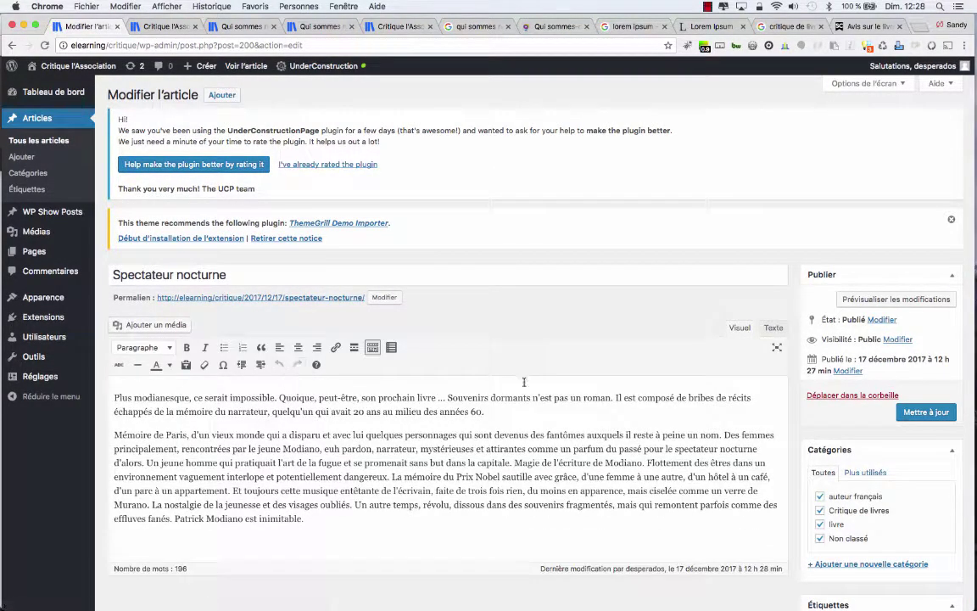
scroll(526, 384, down, 8)
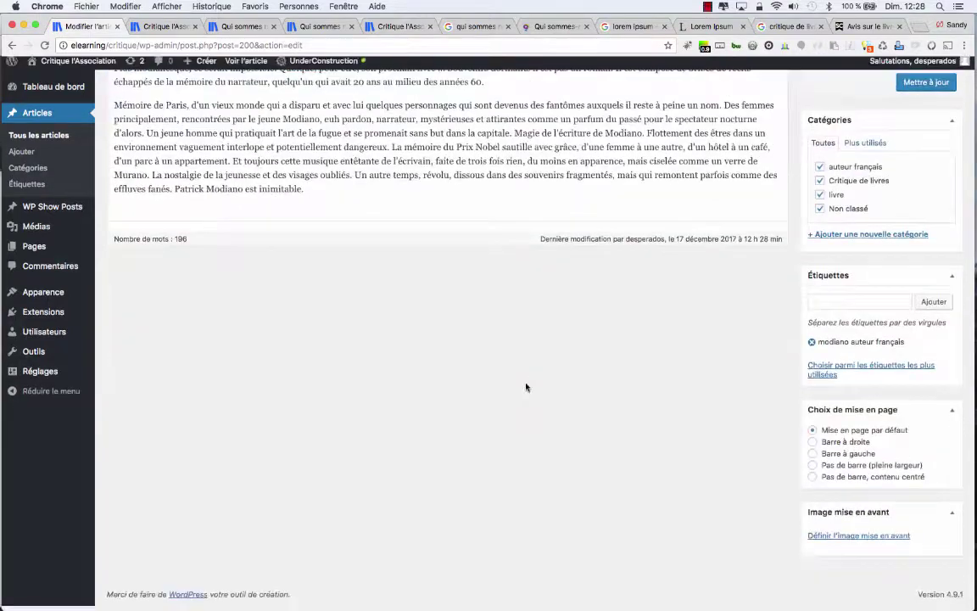
click(858, 541)
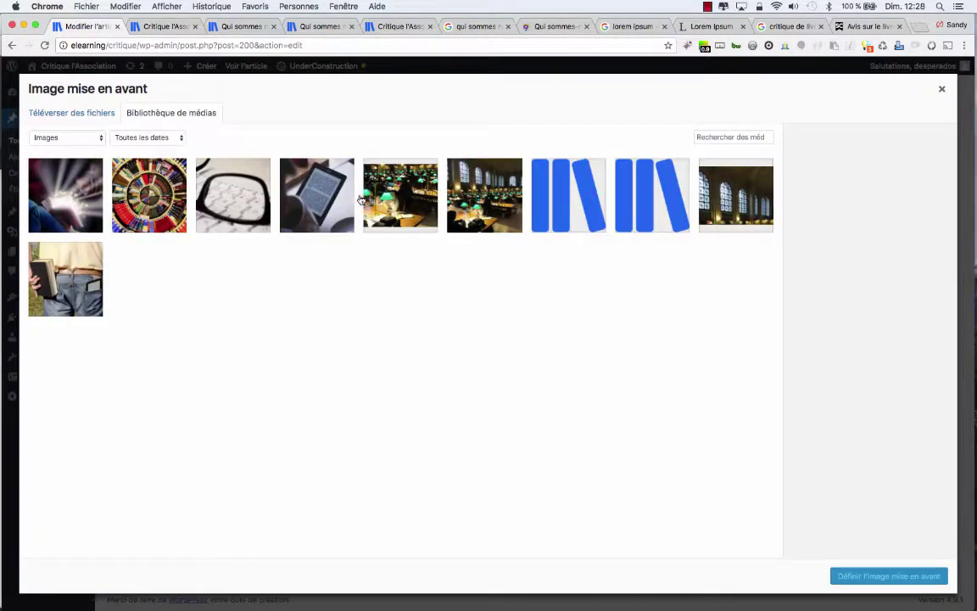
click(309, 176)
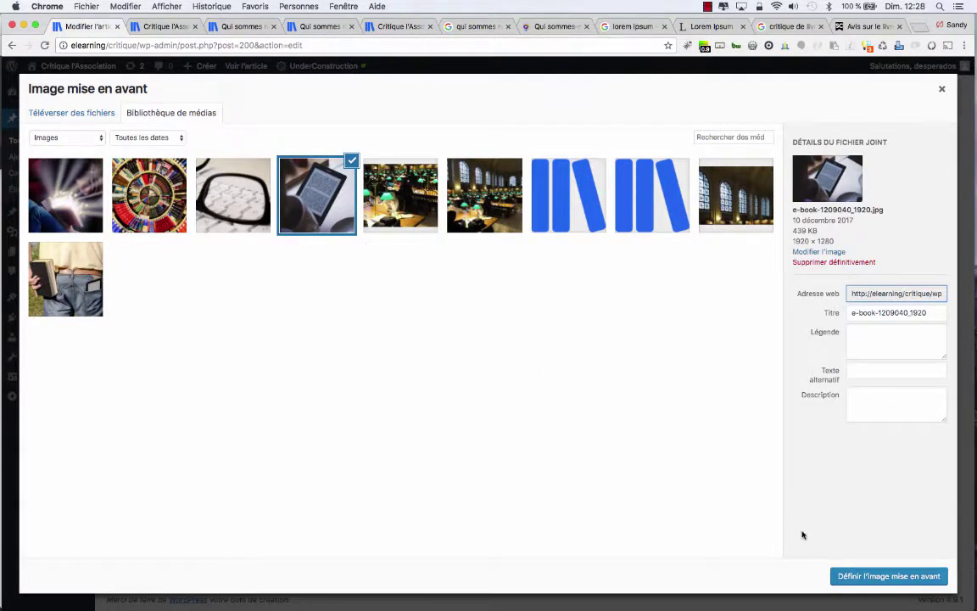
click(874, 574)
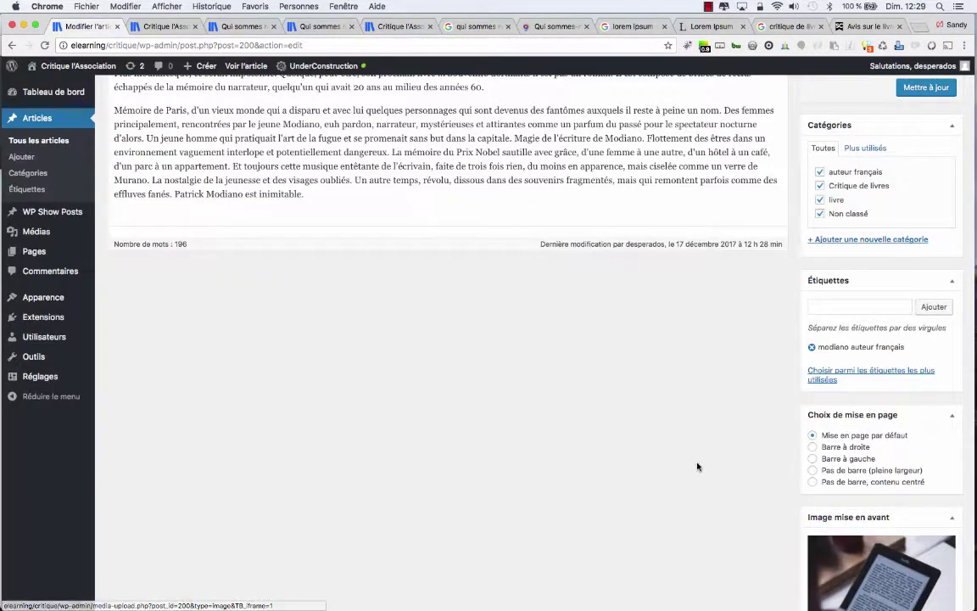
Step: Update the Spectateur nocturne article and refresh the site's home page to check its display
scroll(689, 462, up, 5)
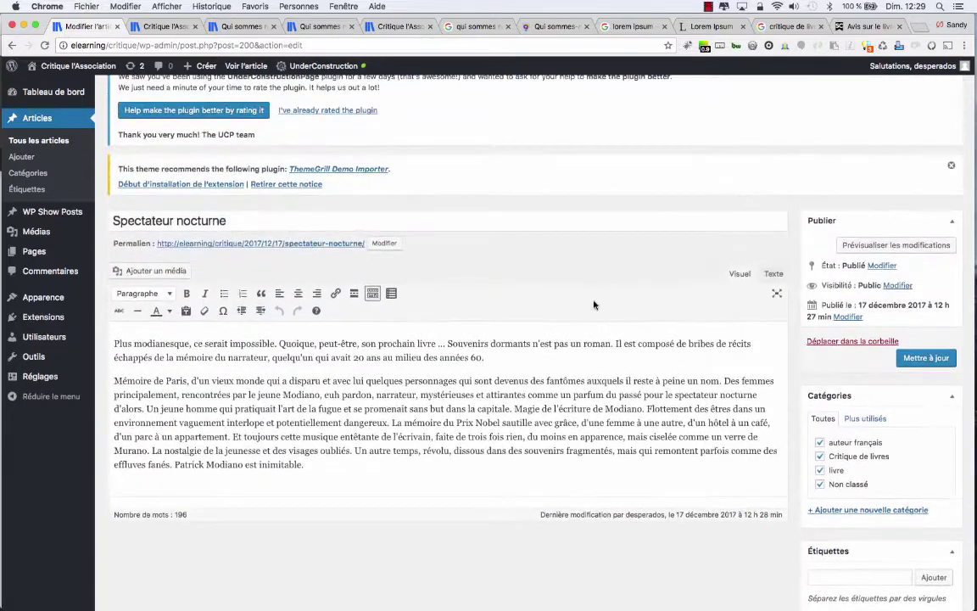
click(923, 358)
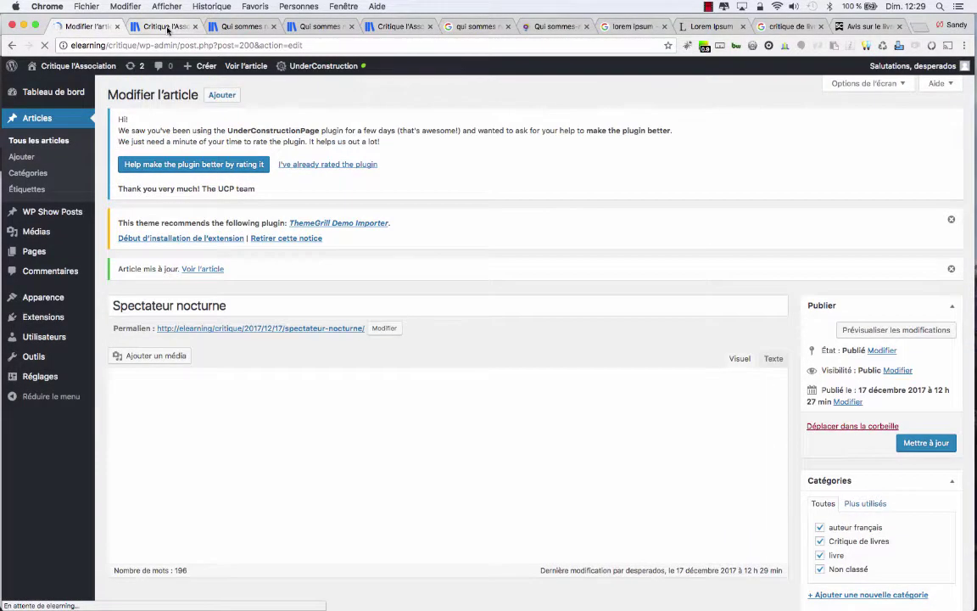
click(167, 27)
key(super+r)
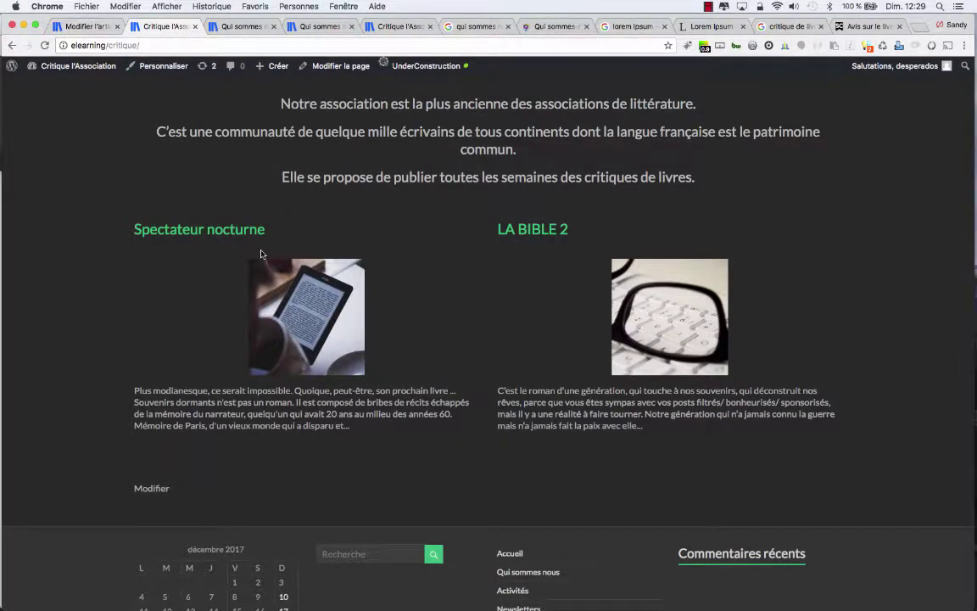
Step: Rename the "livre" article category to "accueil" and save it, keeping its identifier
click(97, 26)
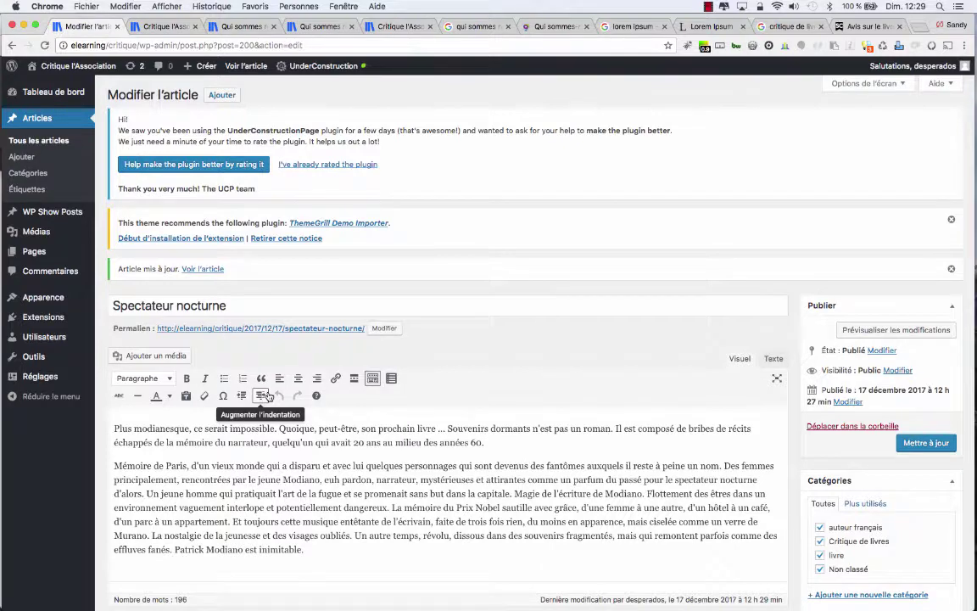
scroll(265, 395, down, 4)
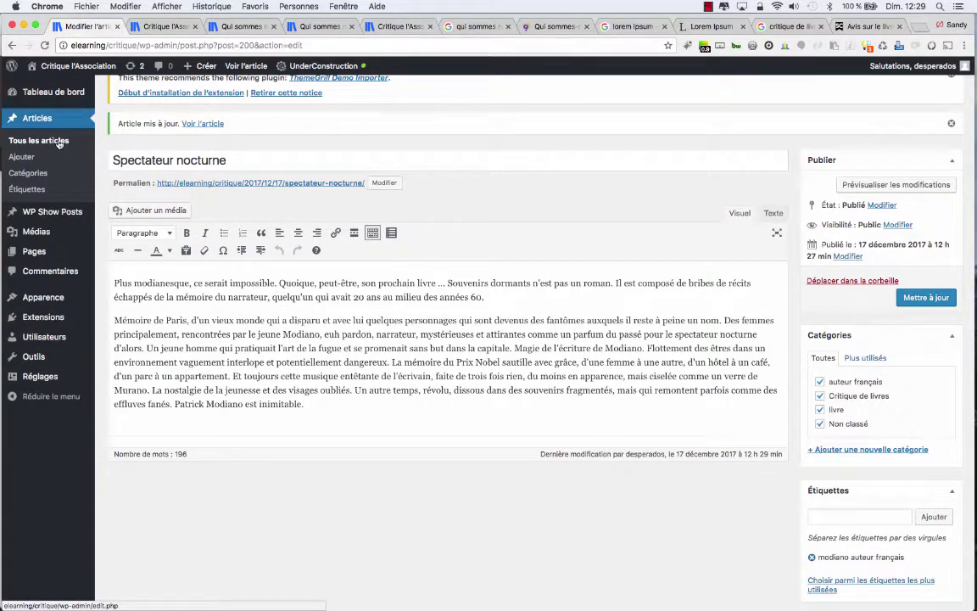
click(40, 175)
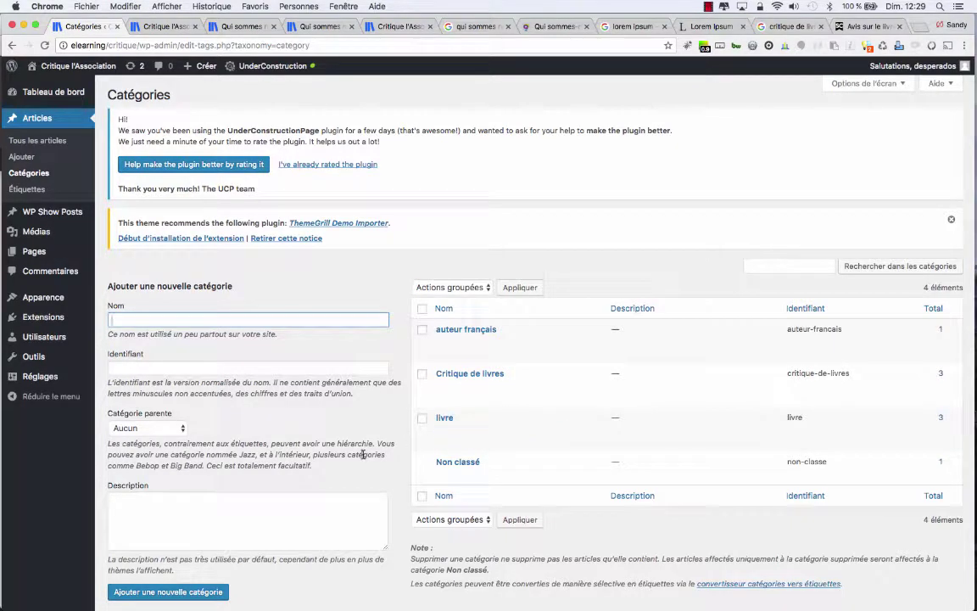
click(451, 430)
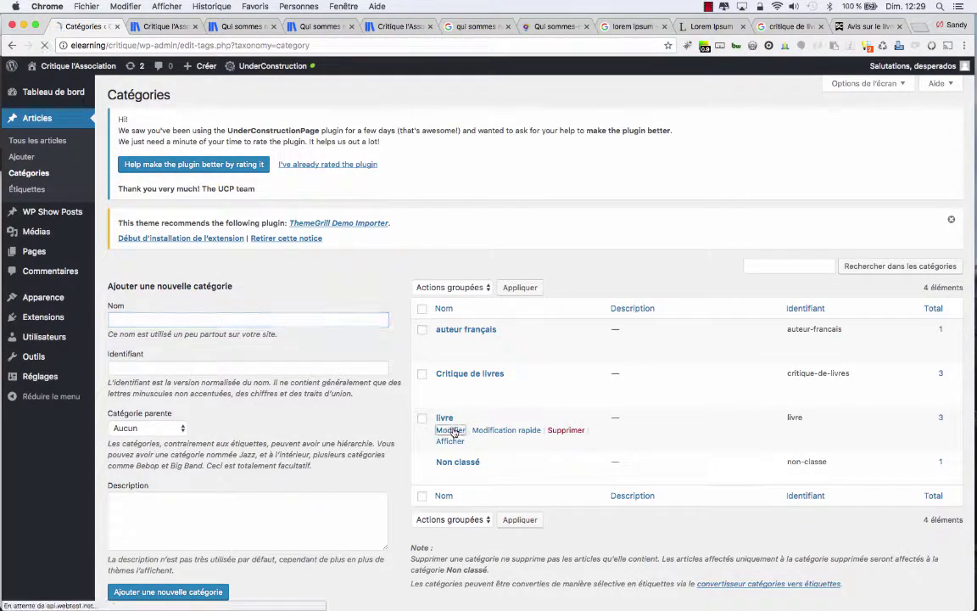
double_click(284, 272)
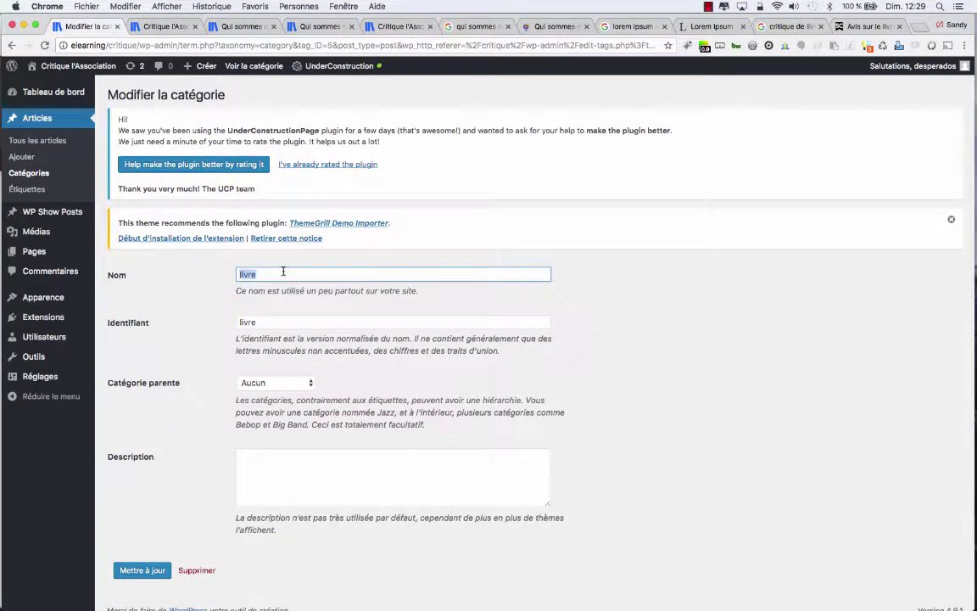
text(accueil)
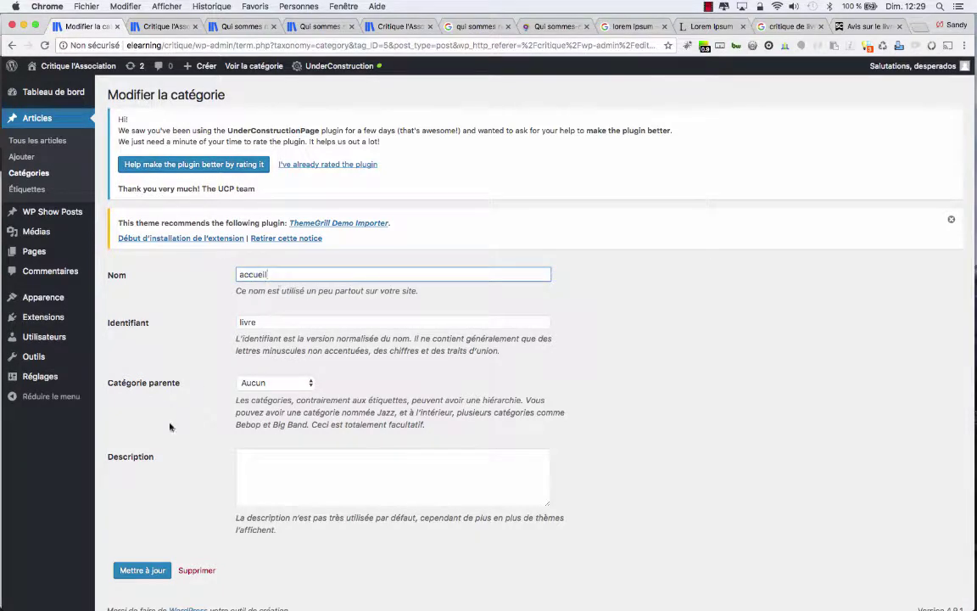
click(168, 572)
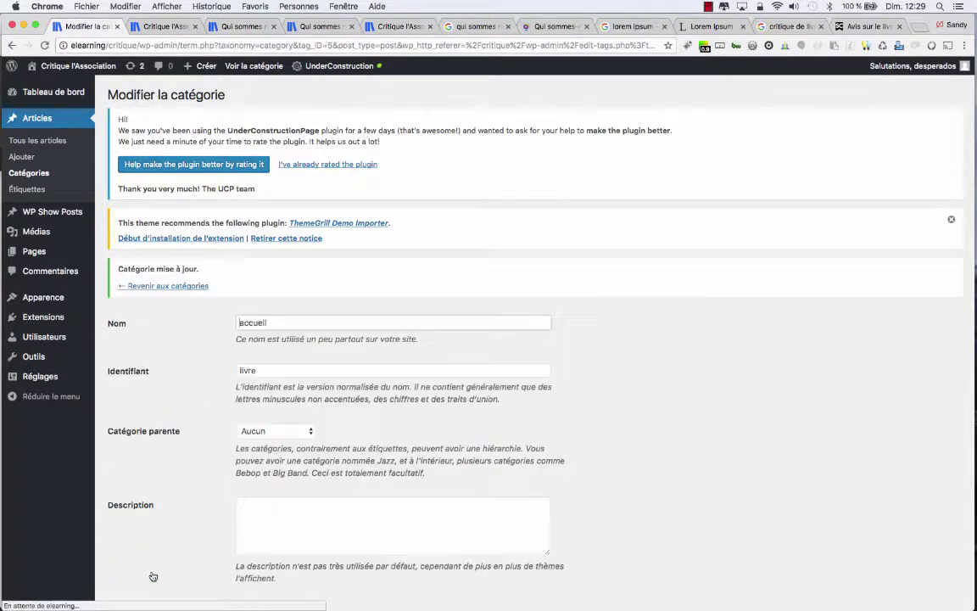
Step: Check the "accueil" category in the category and article lists, and look over the home page's navigation
click(36, 176)
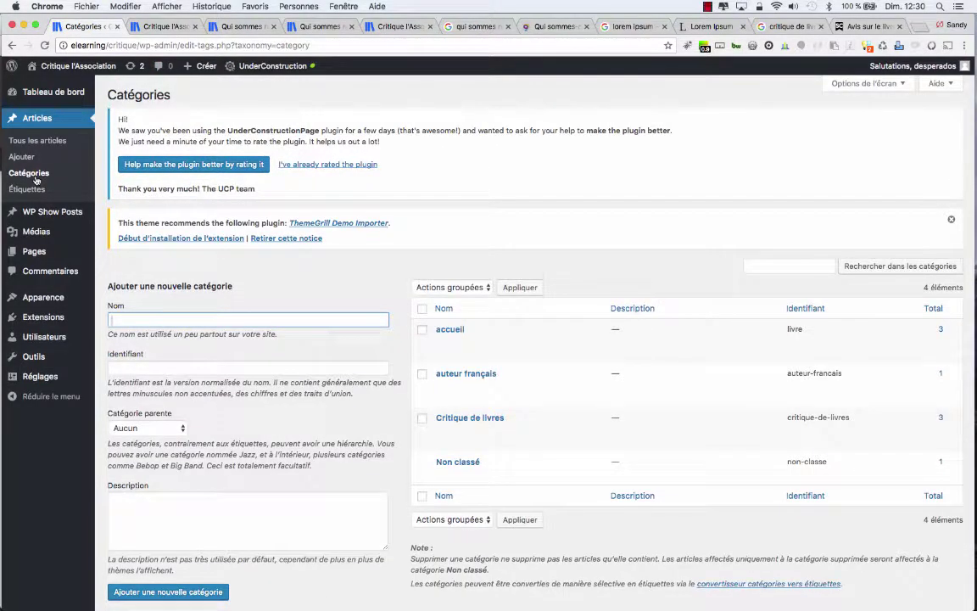
click(39, 141)
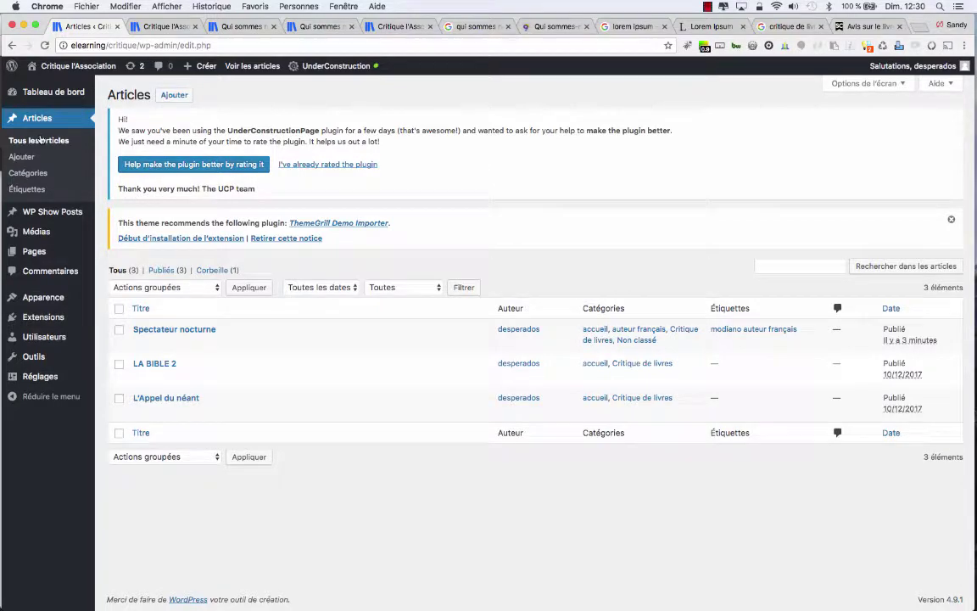
click(161, 26)
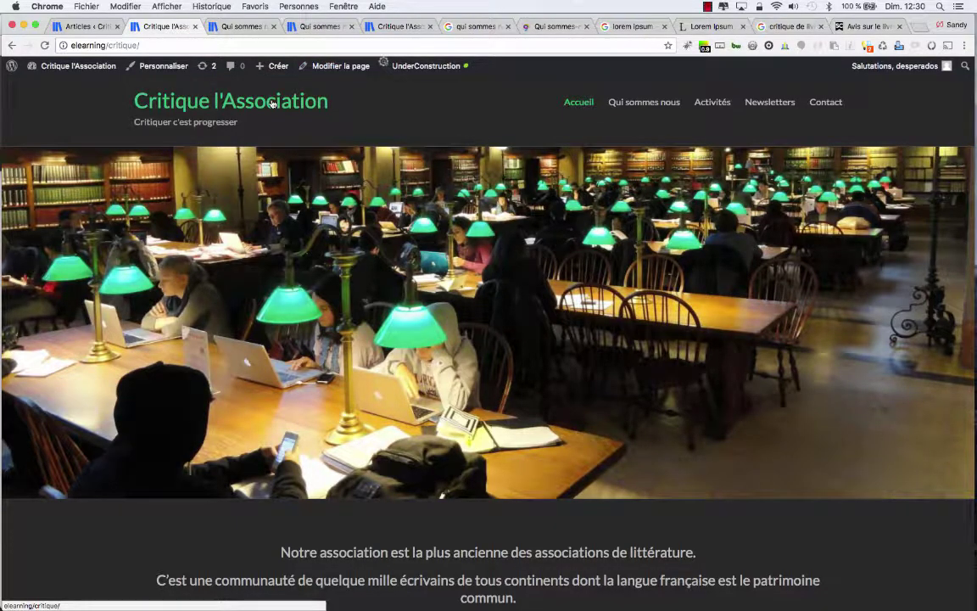
Step: Open the site's menu settings and remove the invalid Critiques page item from Menu1
click(94, 27)
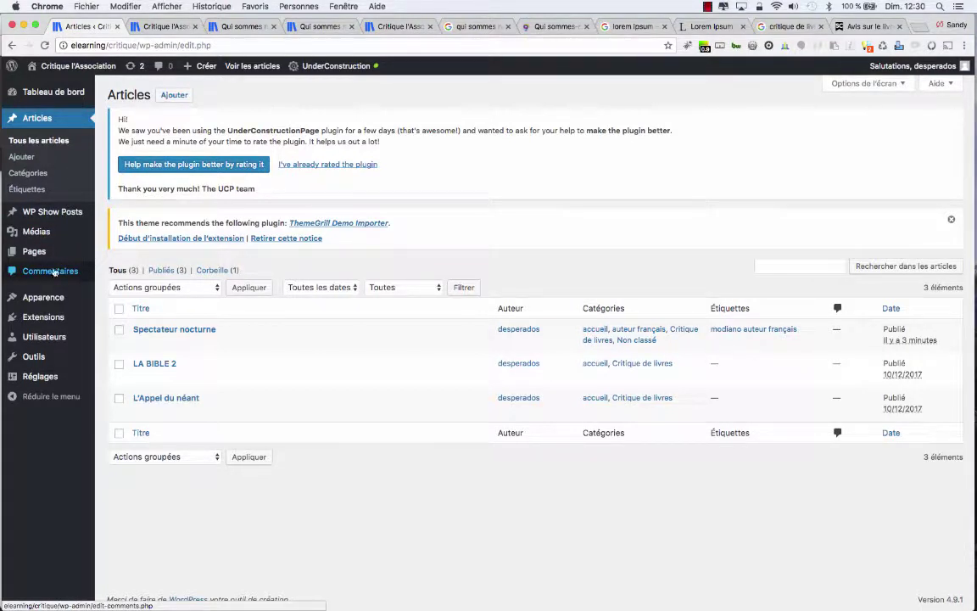
mouse_move(42, 297)
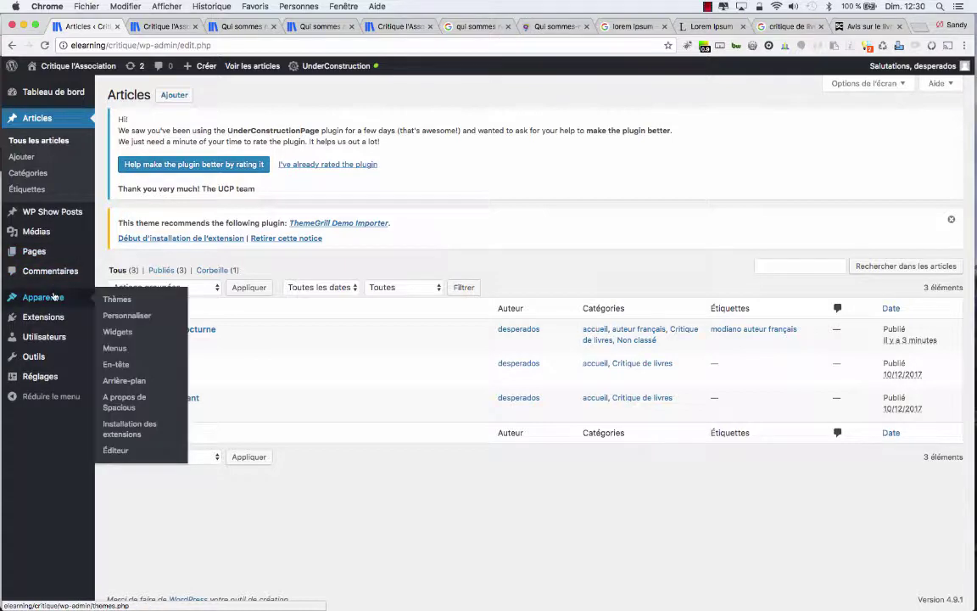
click(115, 348)
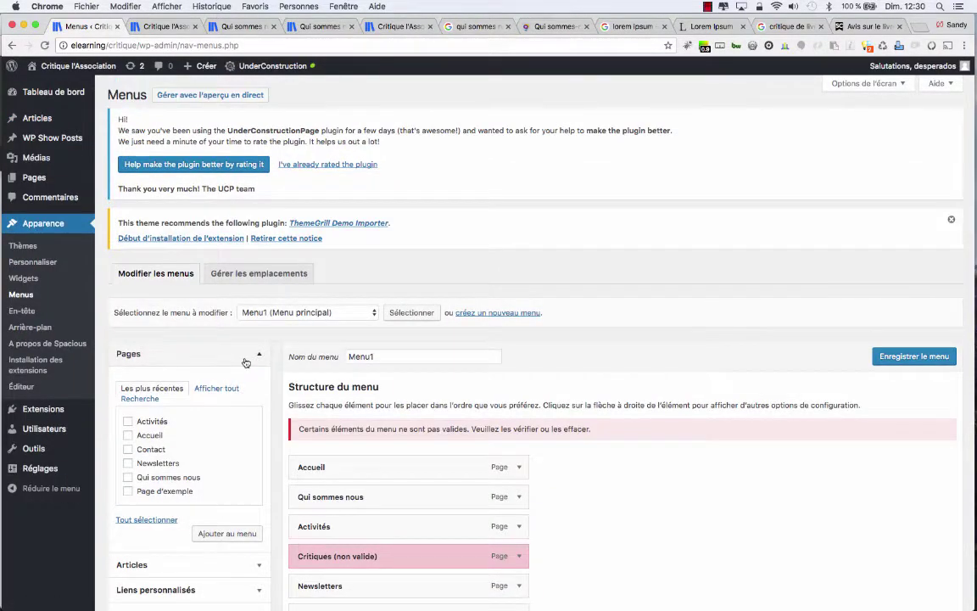
scroll(246, 362, down, 5)
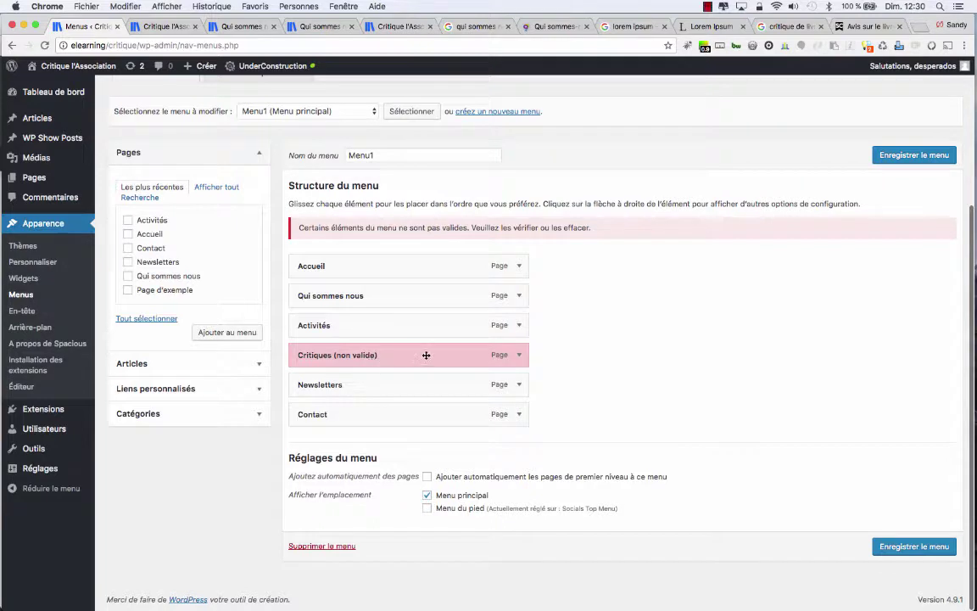
click(518, 355)
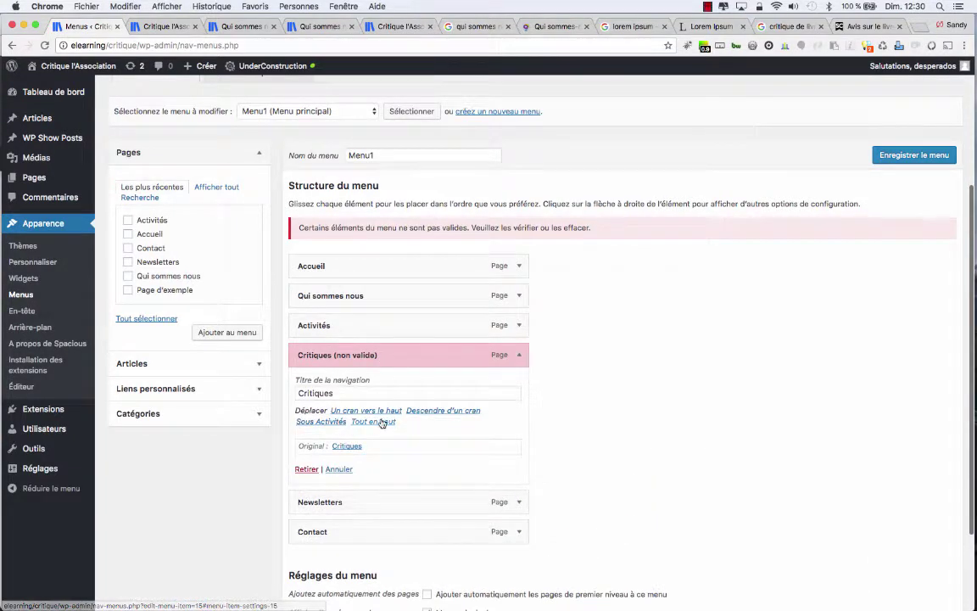
click(306, 468)
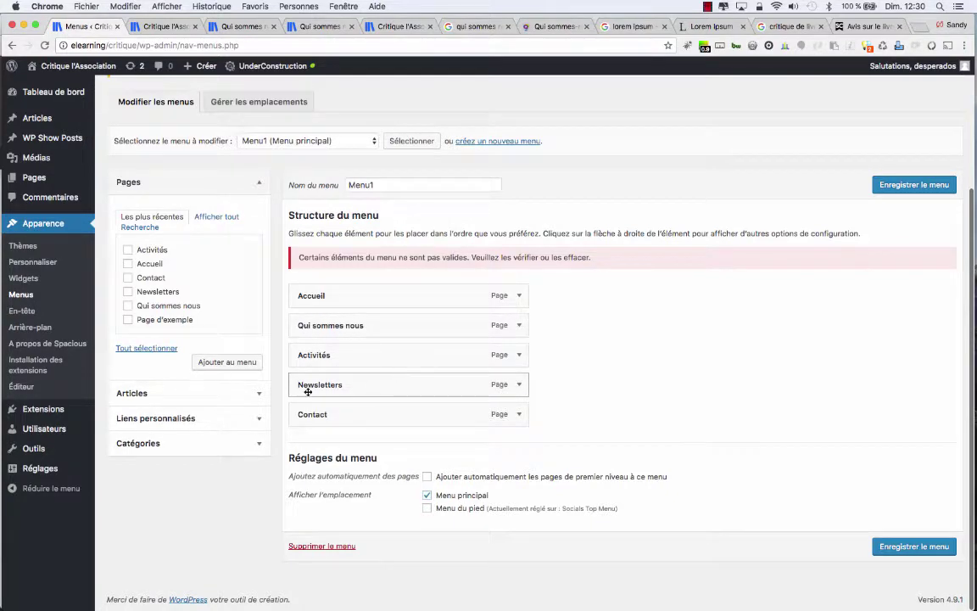
Step: Add the "Critique de livres" category to Menu1 and place it between Activités and Newsletters
click(258, 443)
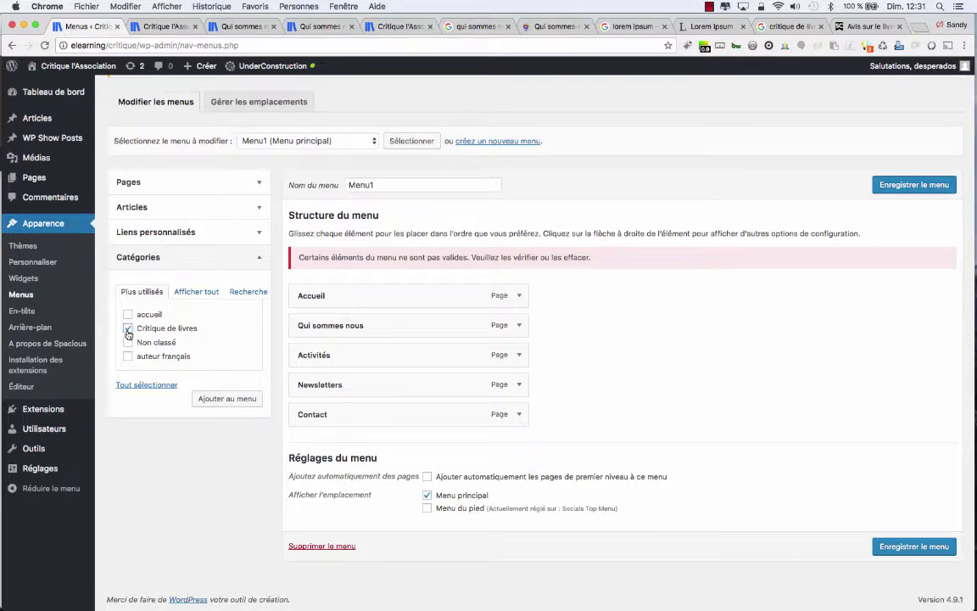
click(224, 399)
scroll(217, 415, down, 2)
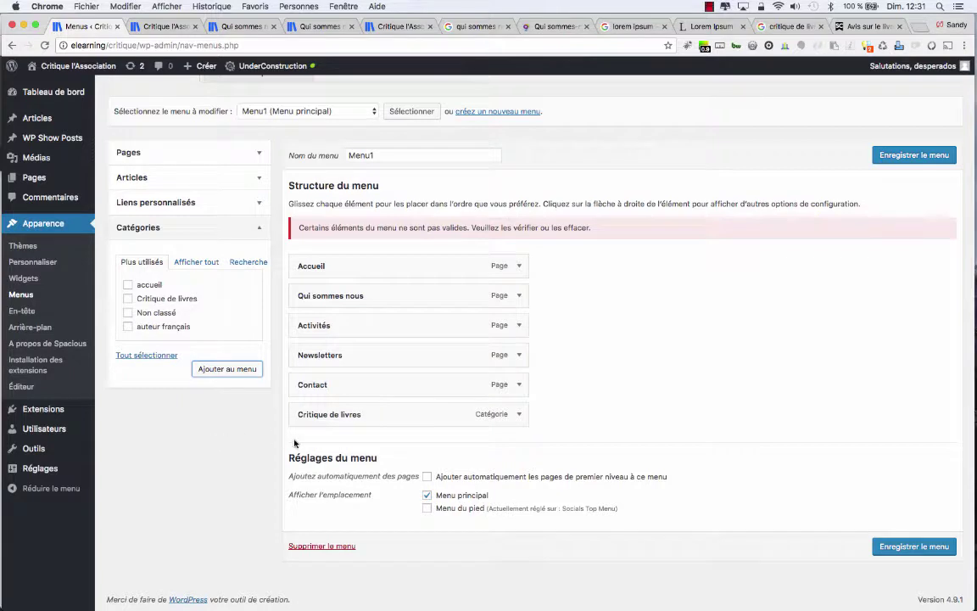
drag(401, 414, 408, 375)
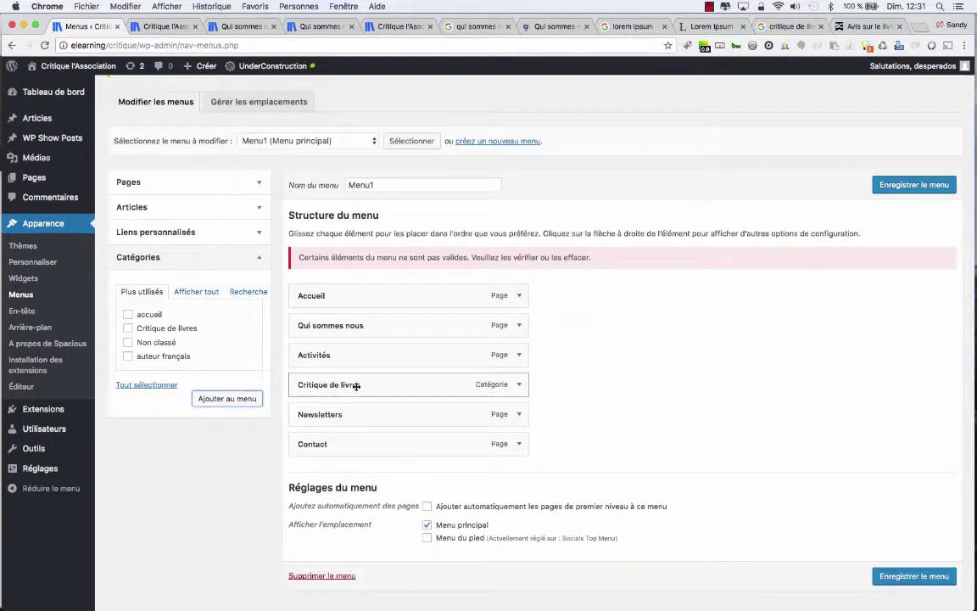
Step: Change the navigation title of the "Critique de livres" item to "Critiques" and save Menu1
click(520, 384)
click(386, 422)
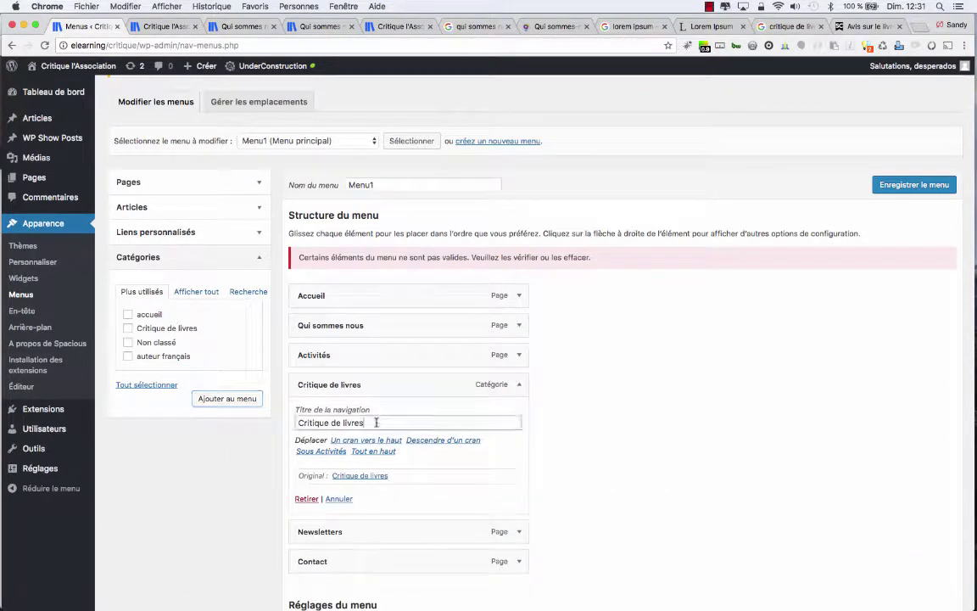
drag(386, 421, 331, 423)
key(BackSpace)
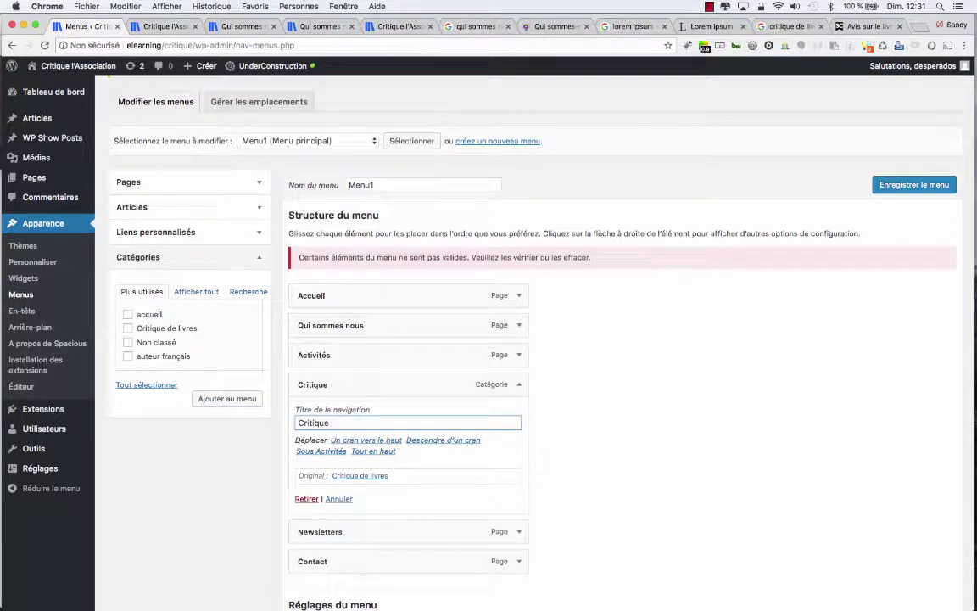
text(s)
click(521, 386)
click(521, 386)
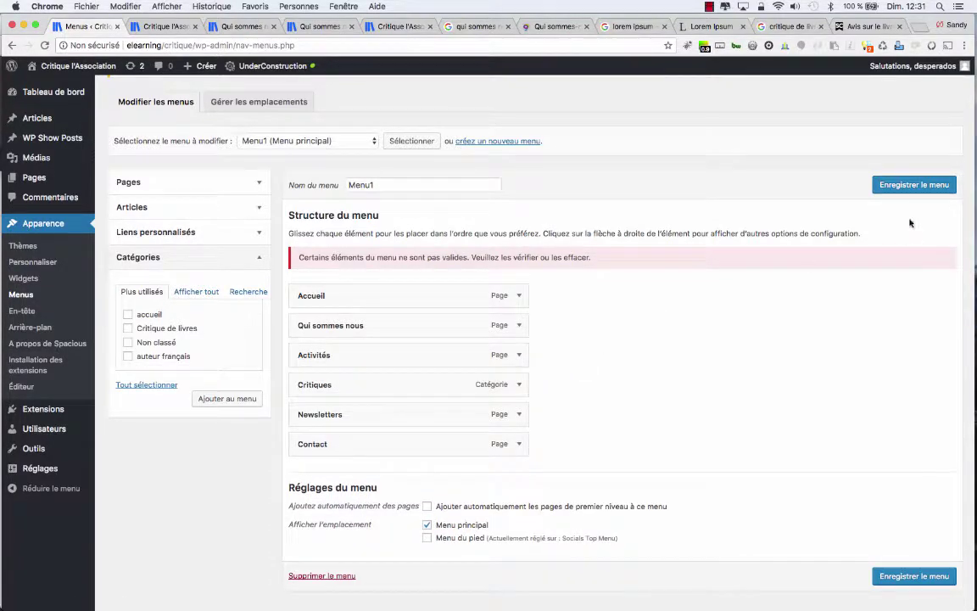
click(916, 185)
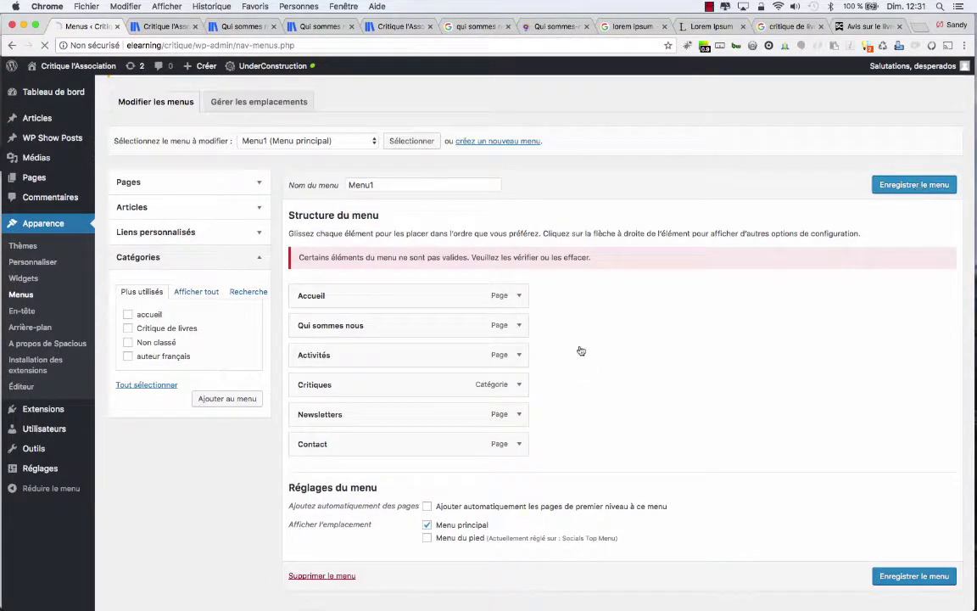
Step: Review the Critiques item in the saved menu and check the navigation on the site's home page
scroll(452, 504, down, 3)
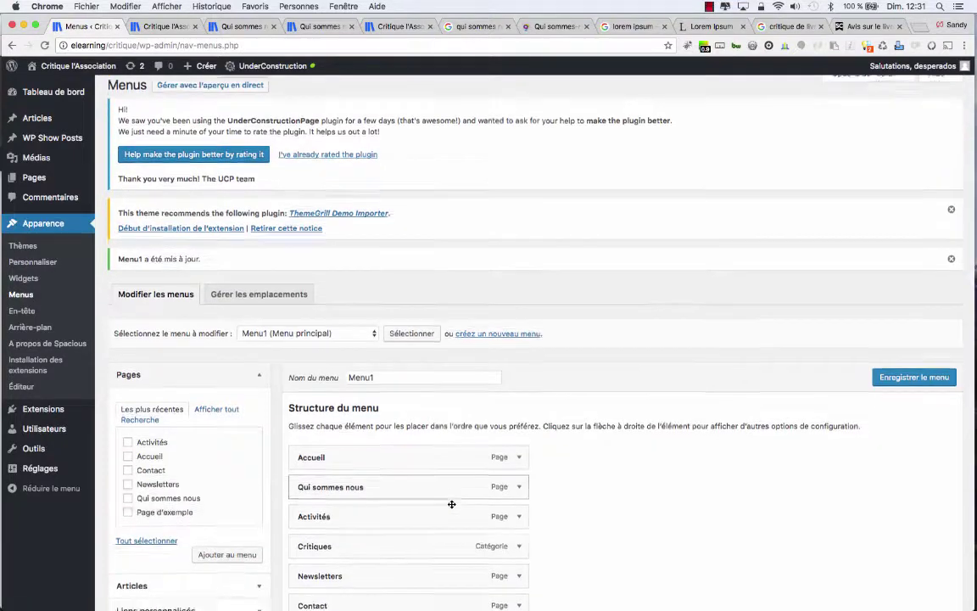
click(517, 467)
click(517, 467)
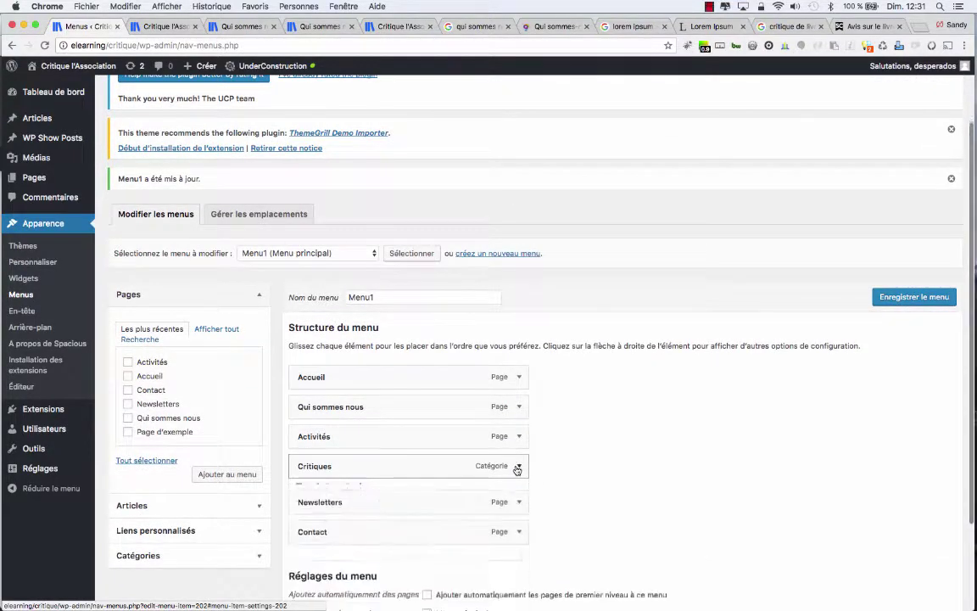
click(161, 27)
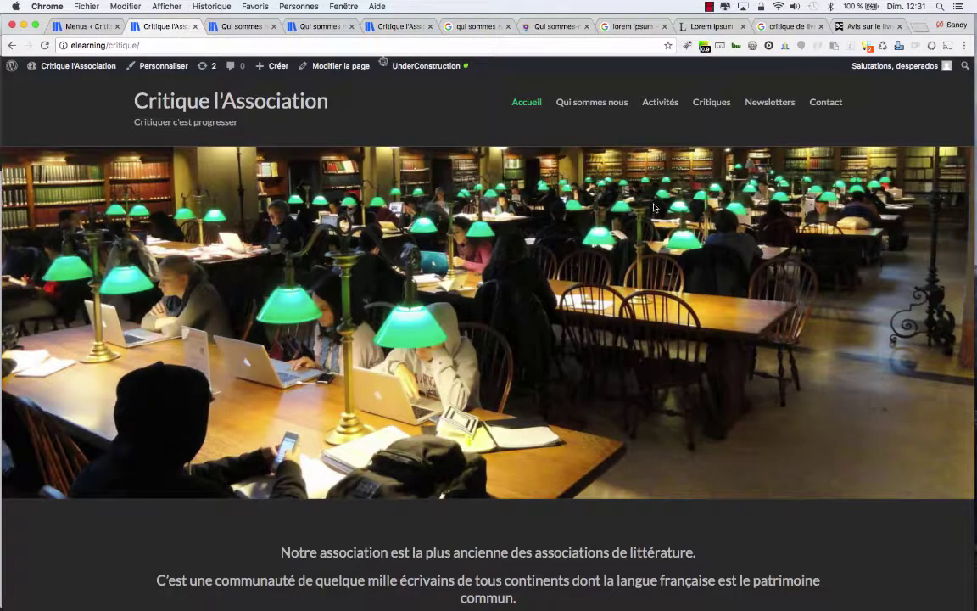
Step: Open the Critiques page from the site's navigation and look through the book reviews listed there
click(709, 104)
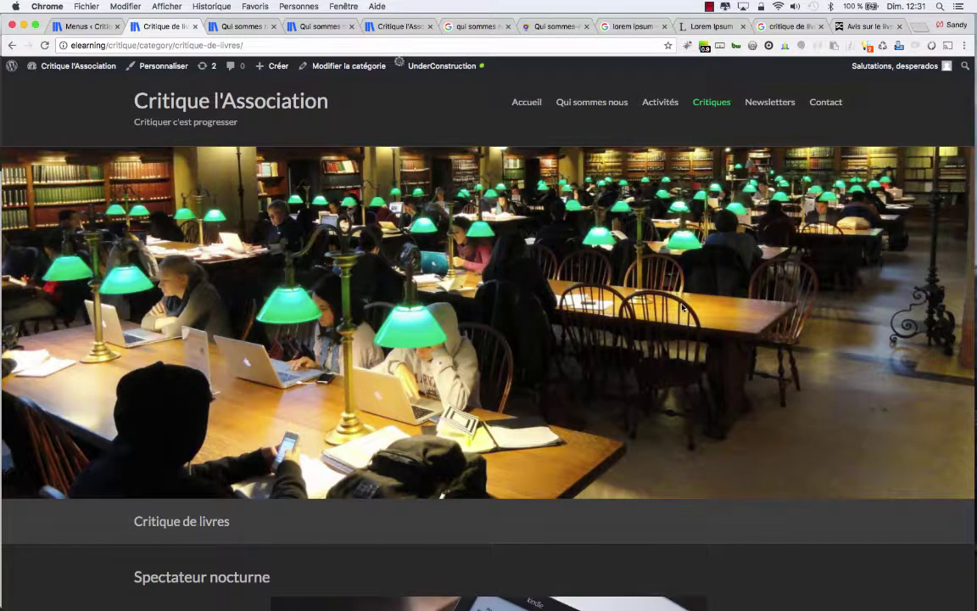
scroll(684, 308, down, 5)
scroll(684, 308, down, 5)
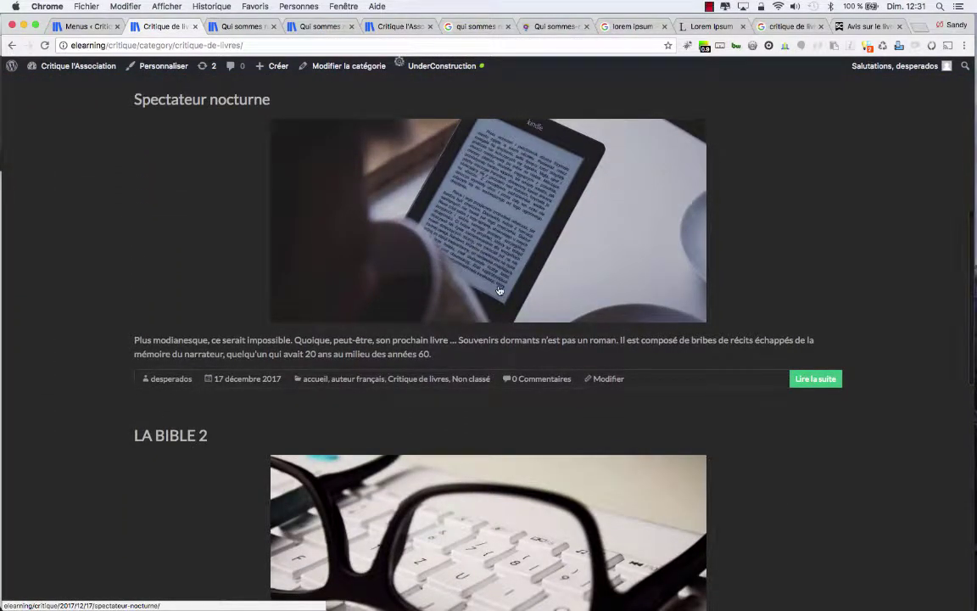
scroll(500, 291, down, 7)
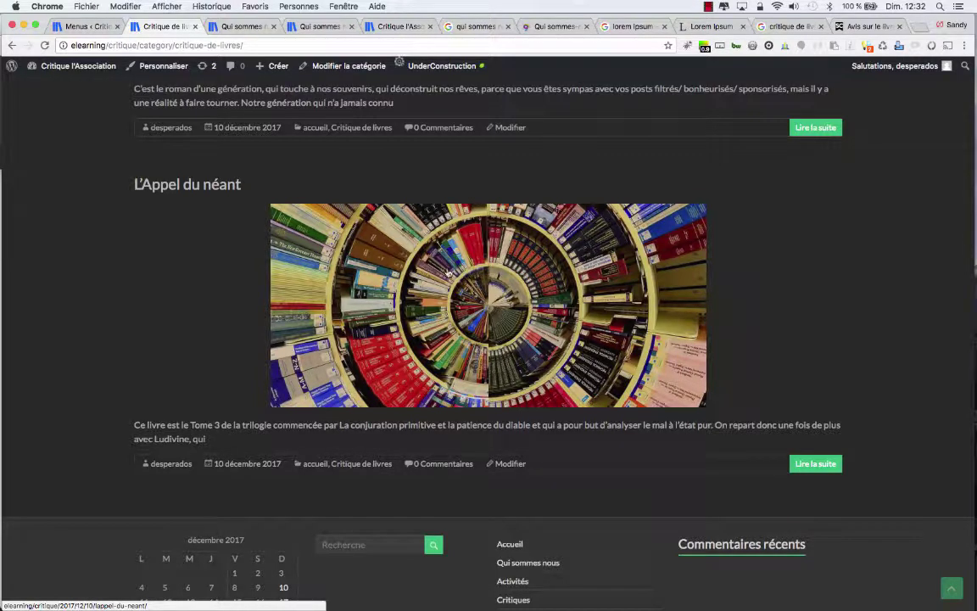
Step: Open the "Spectateur nocturne" article for editing in the WordPress admin and display the screen options containing the Extrait block
key(ctrl+shift+Tab)
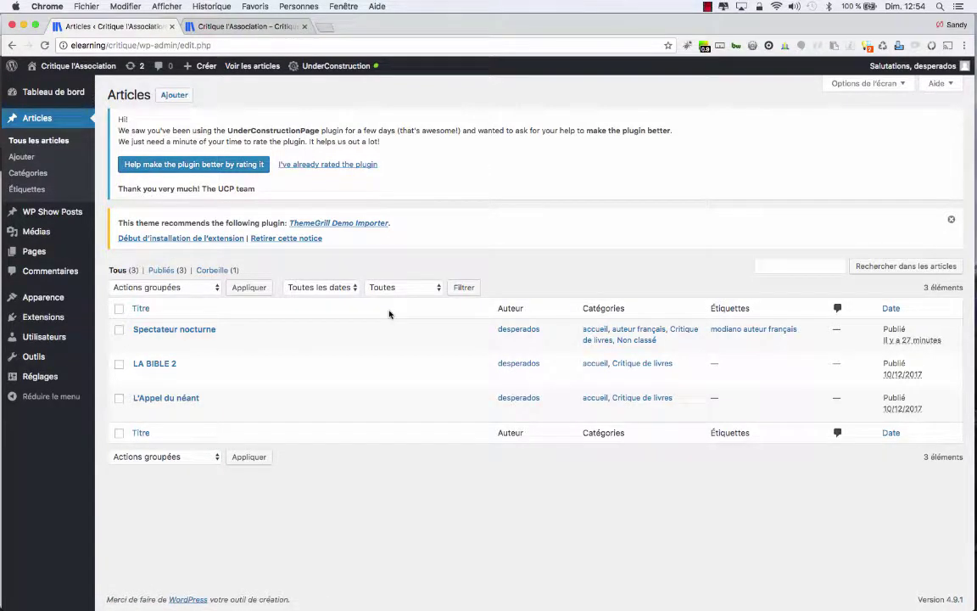
click(188, 331)
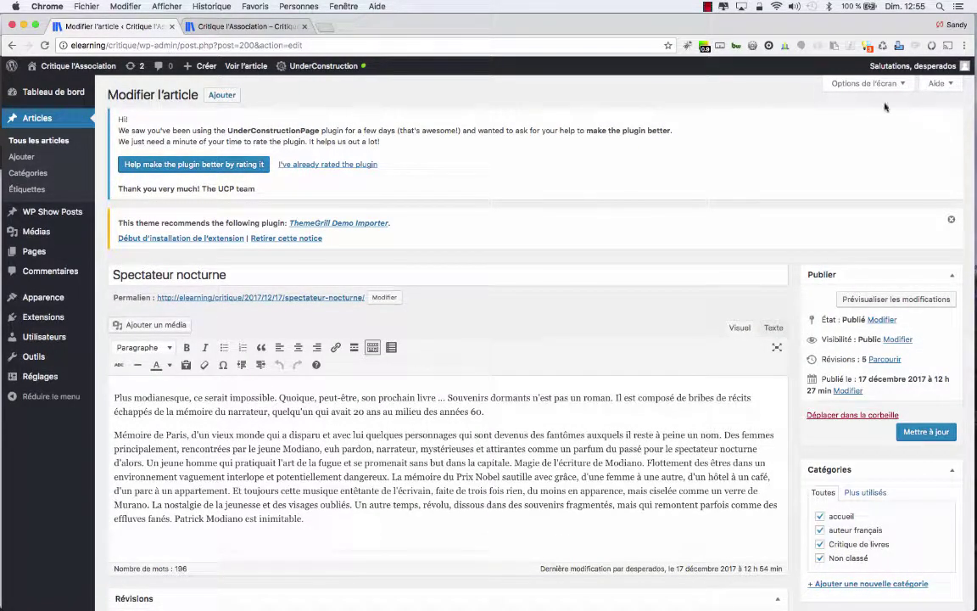
click(848, 84)
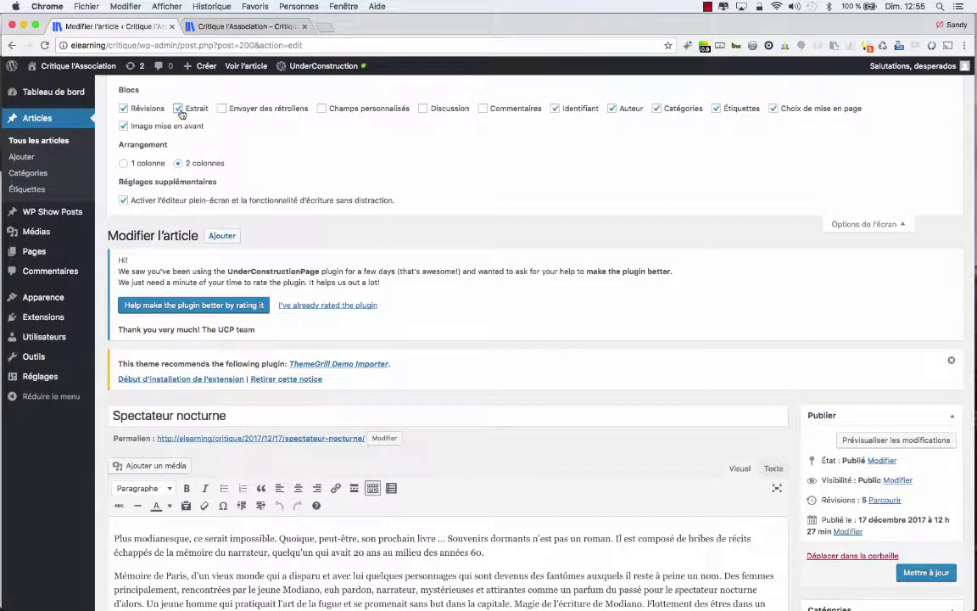
Step: Enter "Un nouvel extrait" as the excerpt of the Spectateur nocturne article and update the article
scroll(281, 222, down, 15)
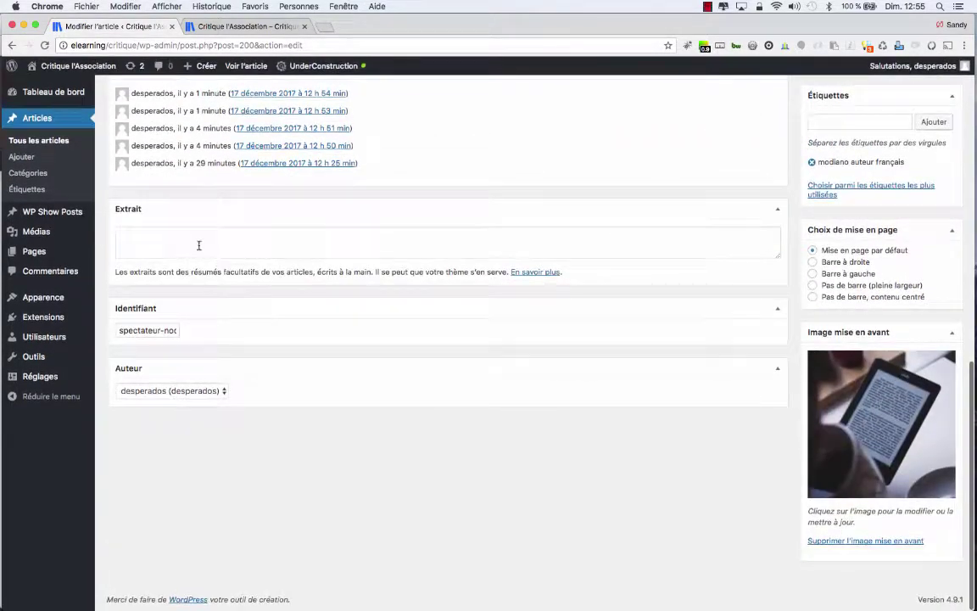
click(197, 242)
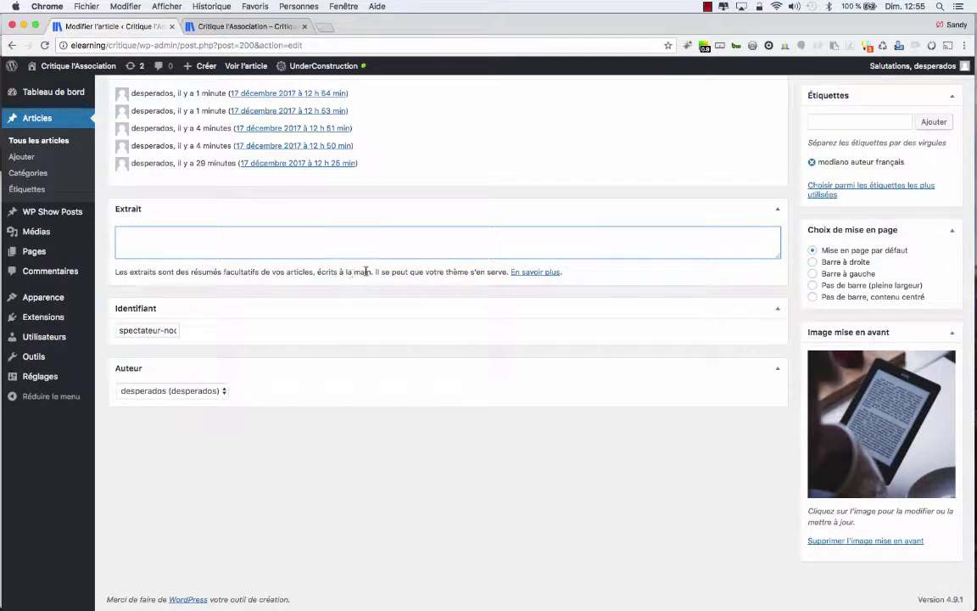
drag(375, 272, 506, 273)
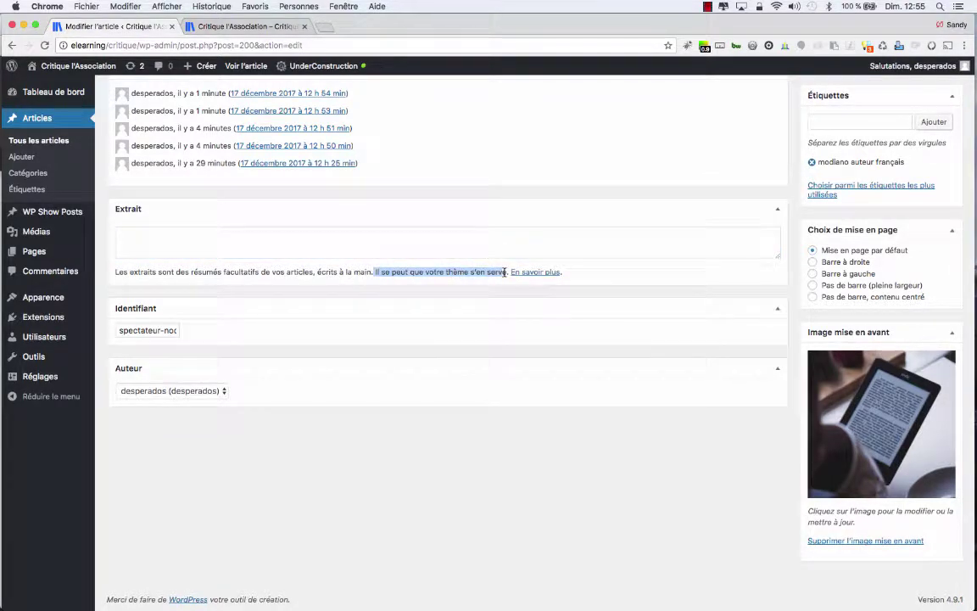
click(162, 251)
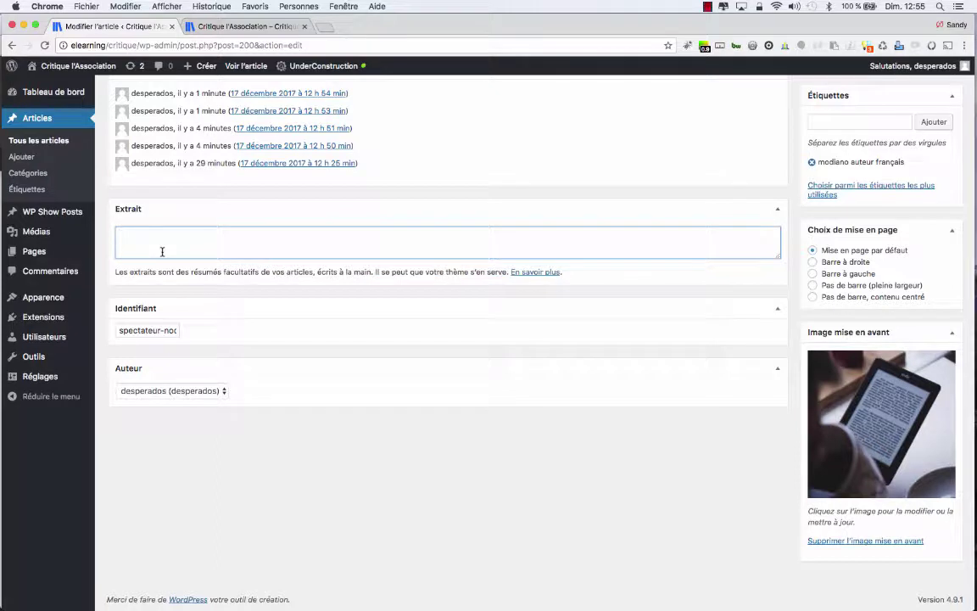
text(Un nouvel extrait)
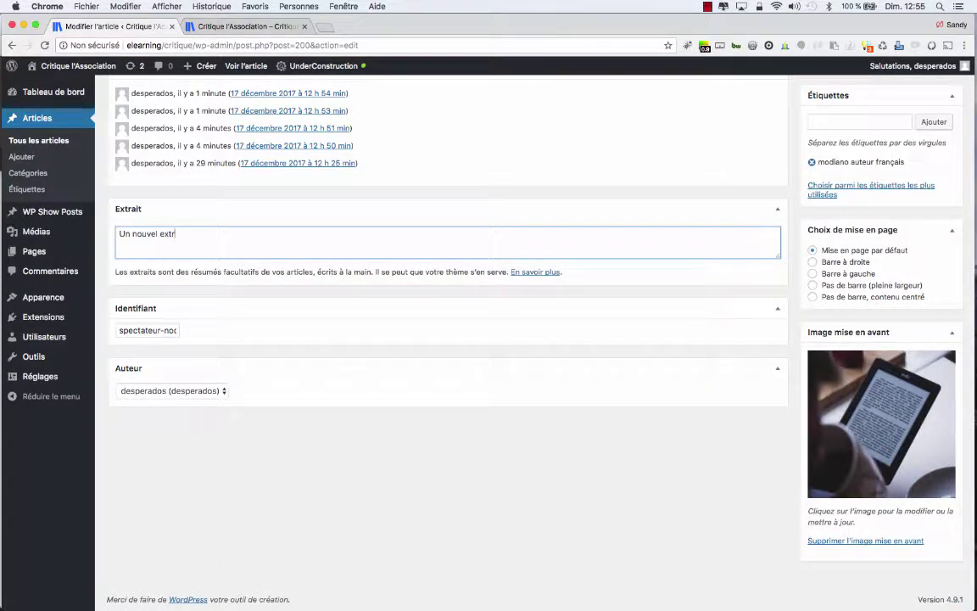
scroll(810, 161, up, 5)
click(924, 187)
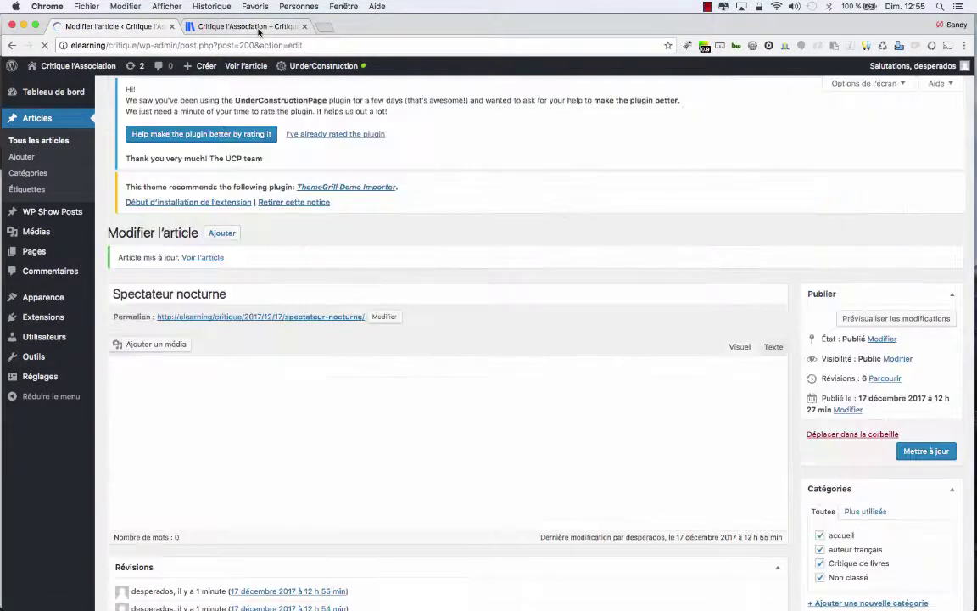
Step: Review the saved excerpt in the editor, reload the site's home page and check the text under Spectateur nocturne
scroll(328, 333, down, 15)
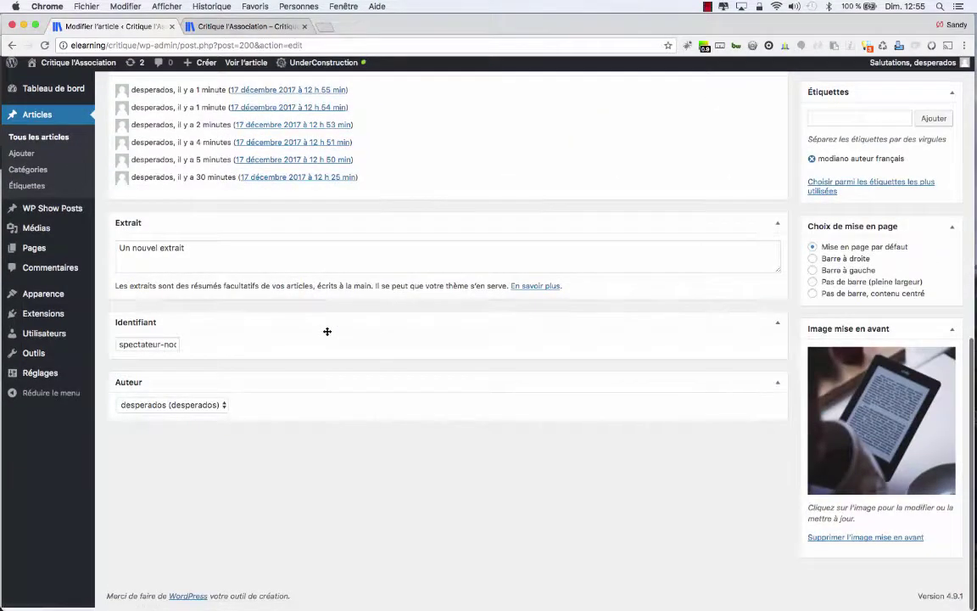
click(239, 28)
scroll(471, 144, up, 5)
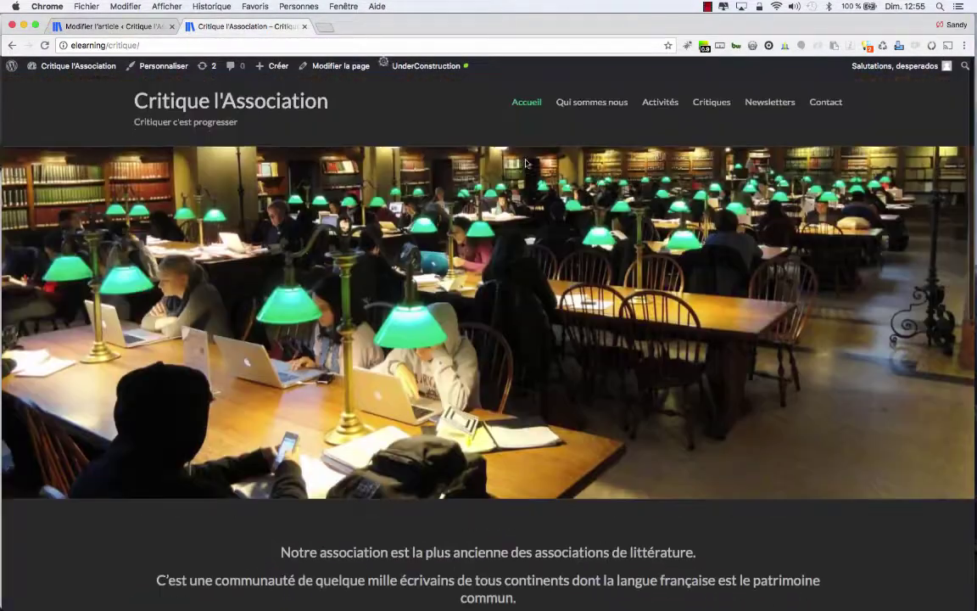
scroll(518, 349, down, 10)
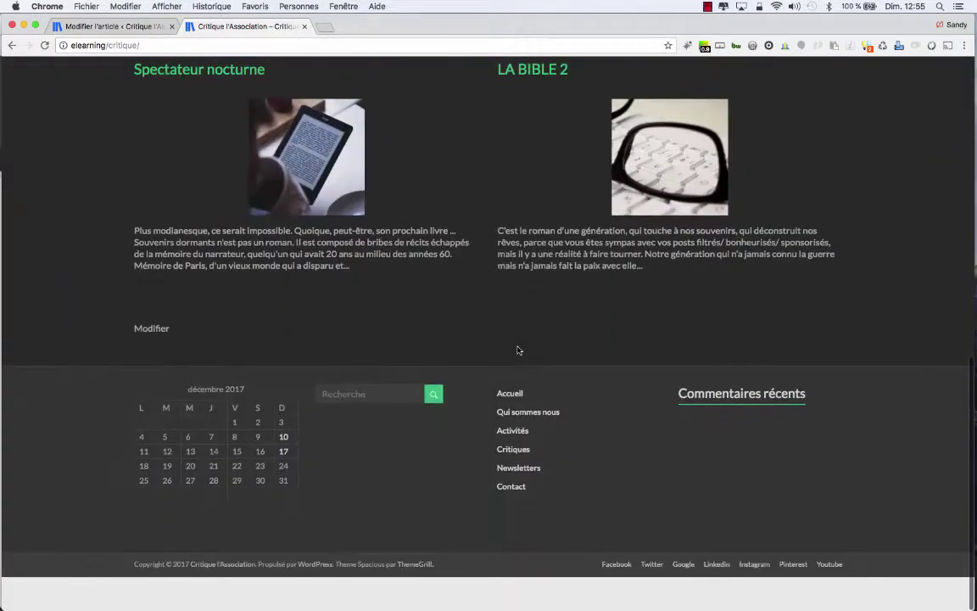
scroll(518, 349, up, 3)
scroll(464, 310, up, 10)
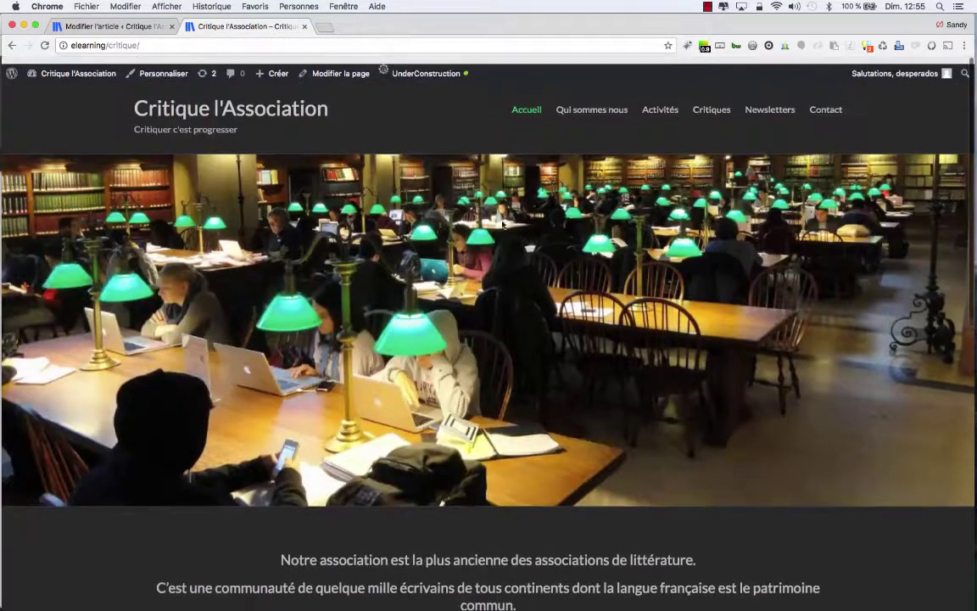
click(536, 104)
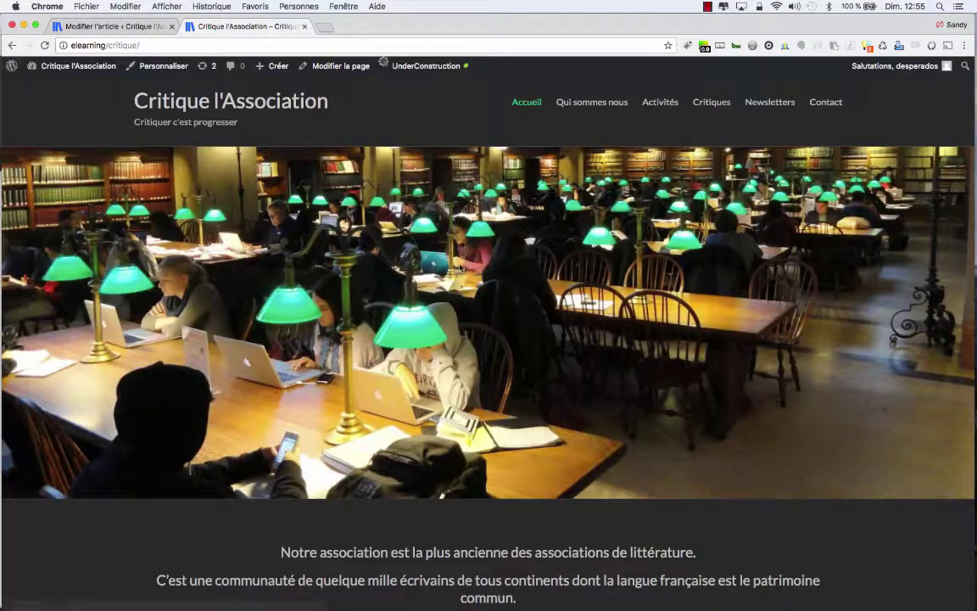
scroll(430, 356, down, 10)
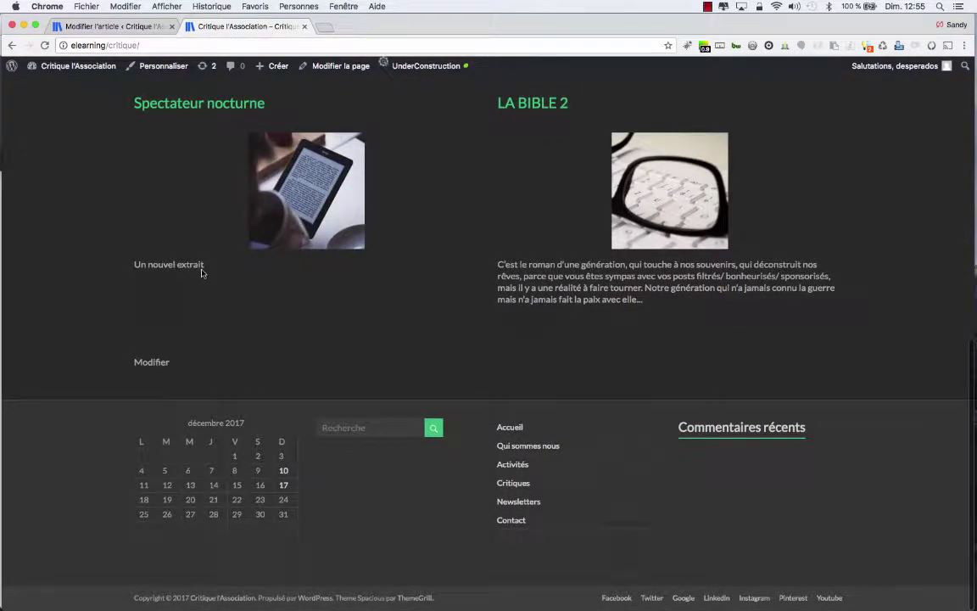
Step: Go back to the article editor, delete the custom excerpt of Spectateur nocturne and update the article
click(134, 27)
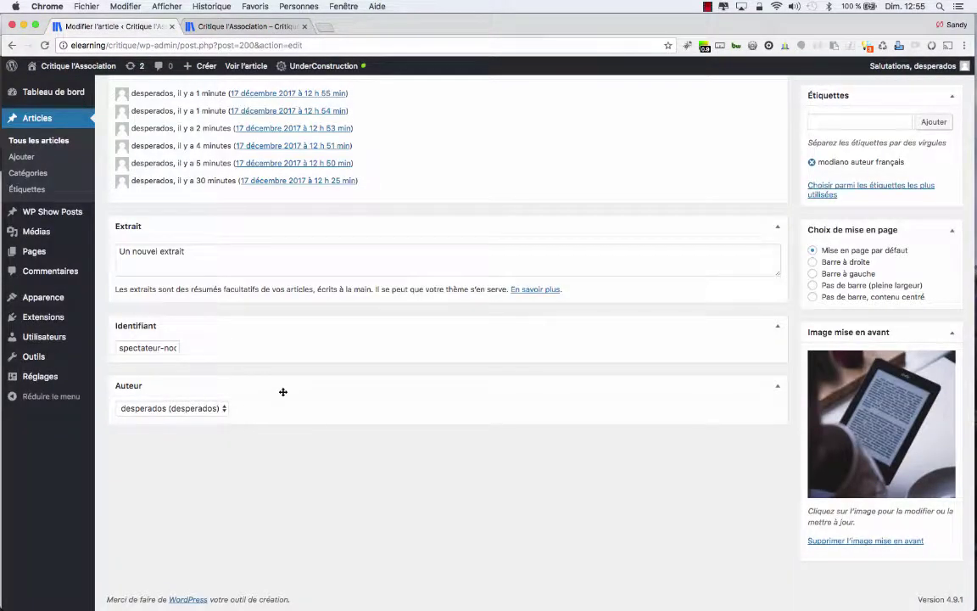
triple_click(431, 258)
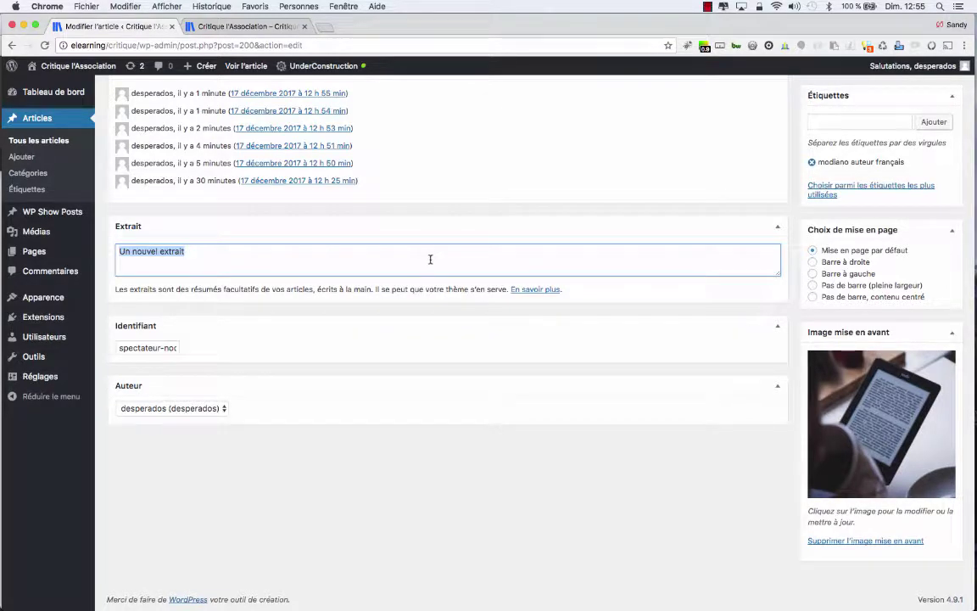
key(BackSpace)
scroll(645, 229, up, 5)
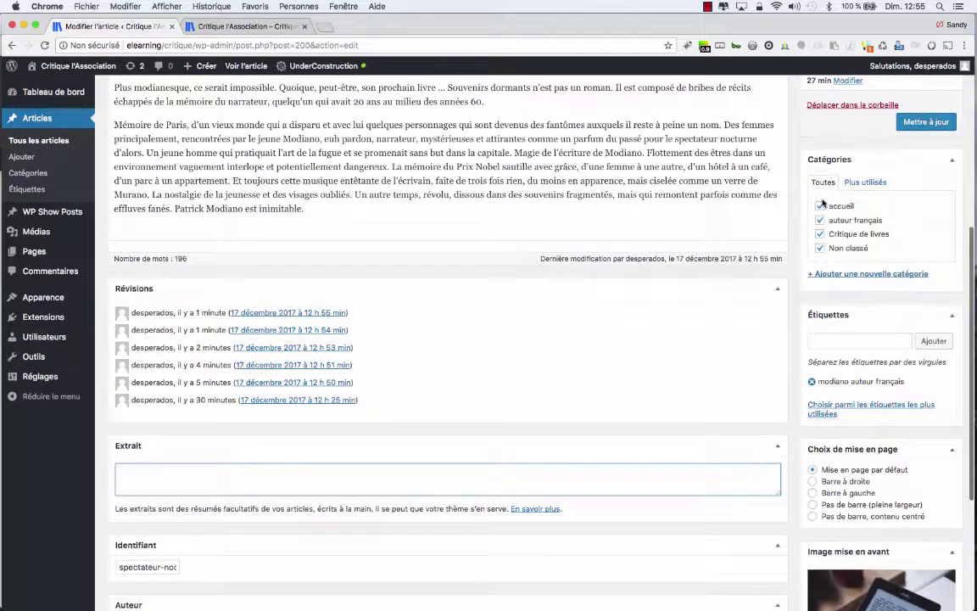
click(926, 123)
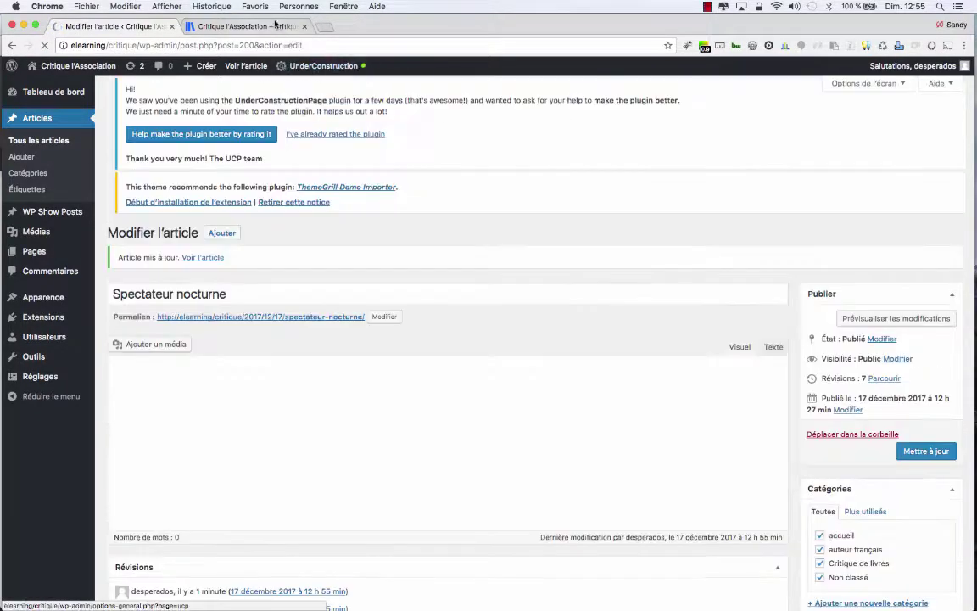
Step: Reload the home page to check the Spectateur nocturne summary, and return to the article editor
click(265, 26)
key(super+r)
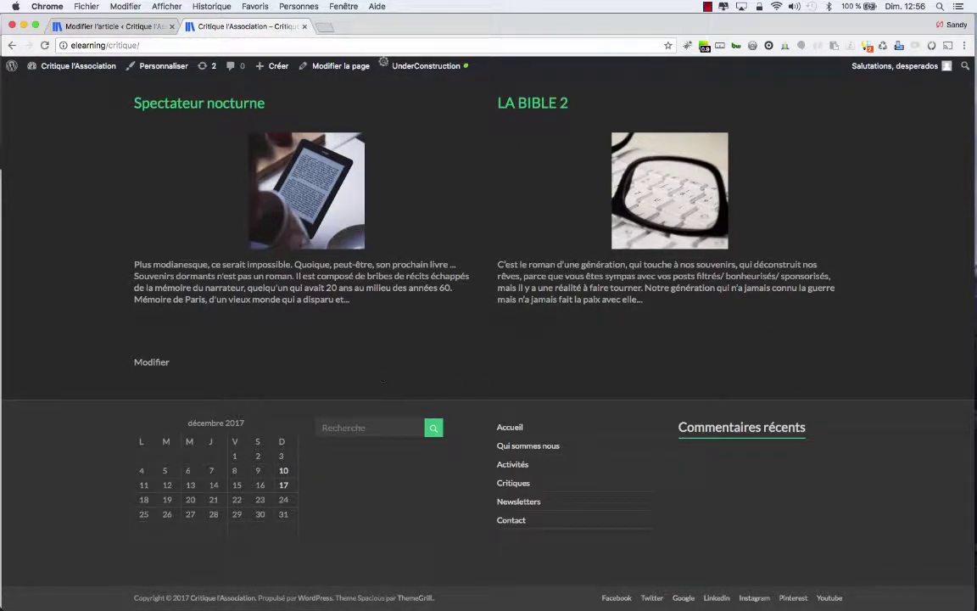
click(127, 29)
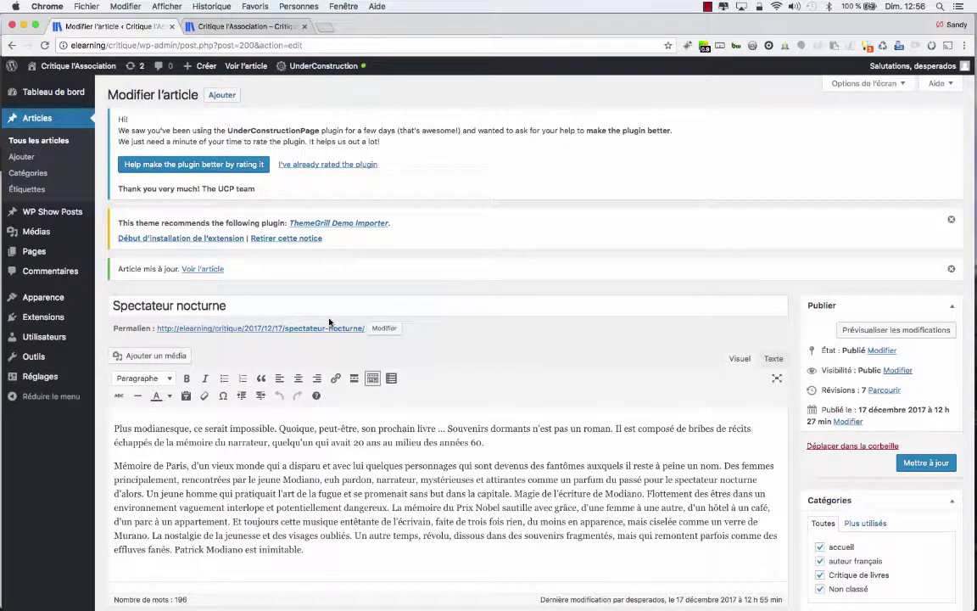